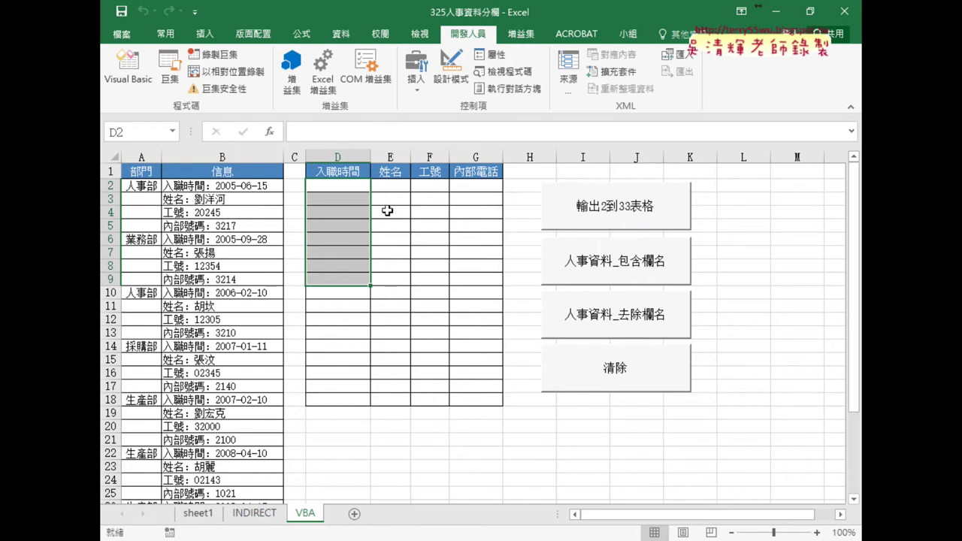
Step: Select the D2:G9 output area on the VBA sheet, then view the finished table on the INDIRECT sheet
drag(356, 186, 476, 279)
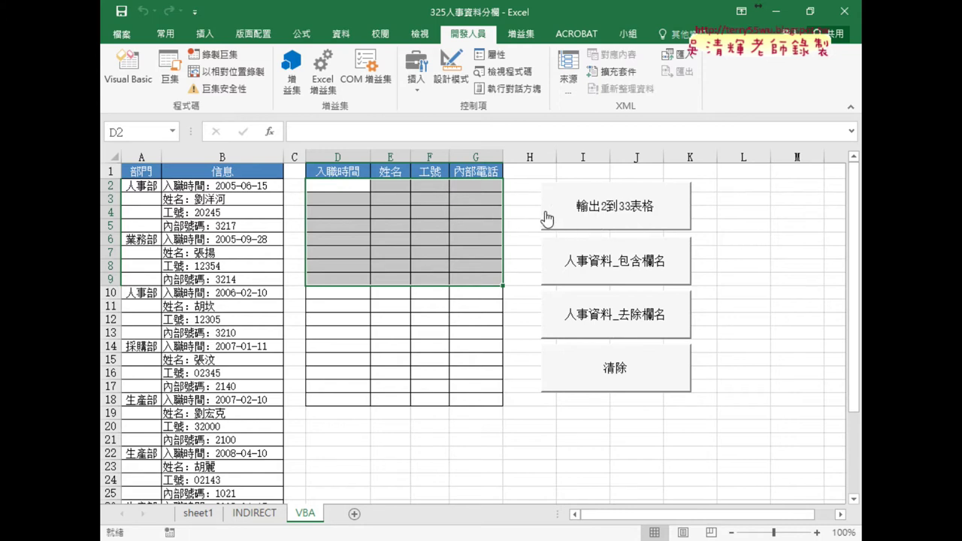
click(253, 517)
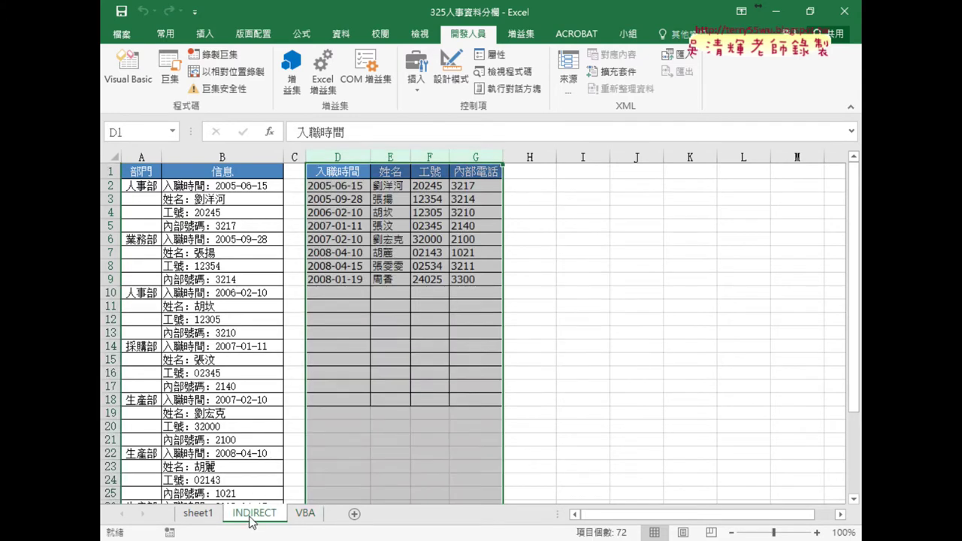
Step: Check cell D2's formula on INDIRECT, return to the empty VBA sheet, and open the Visual Basic editor
click(344, 186)
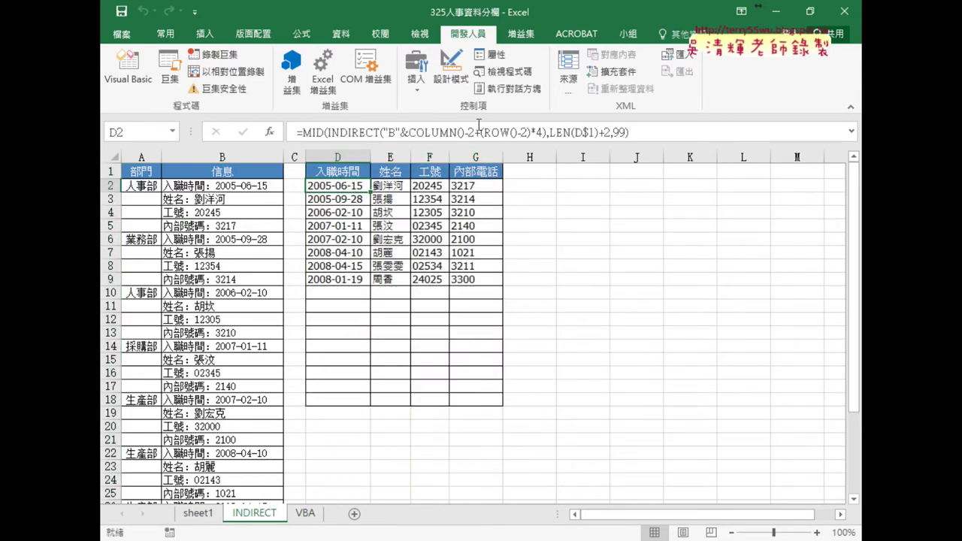
click(306, 516)
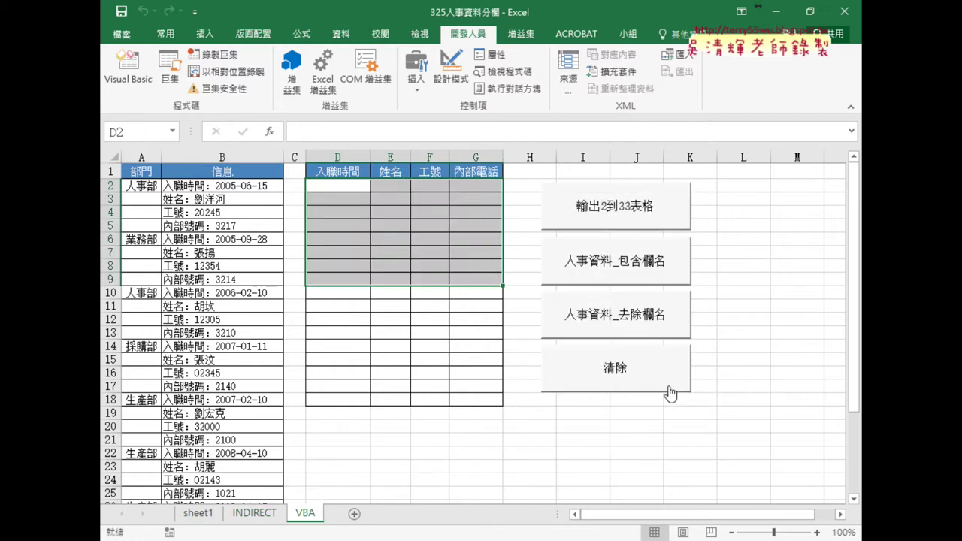
click(740, 376)
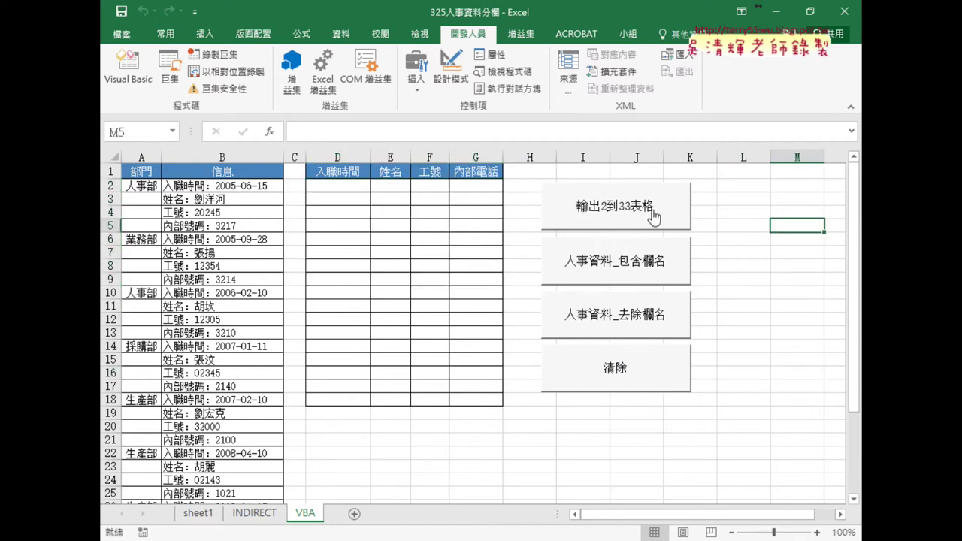
click(131, 71)
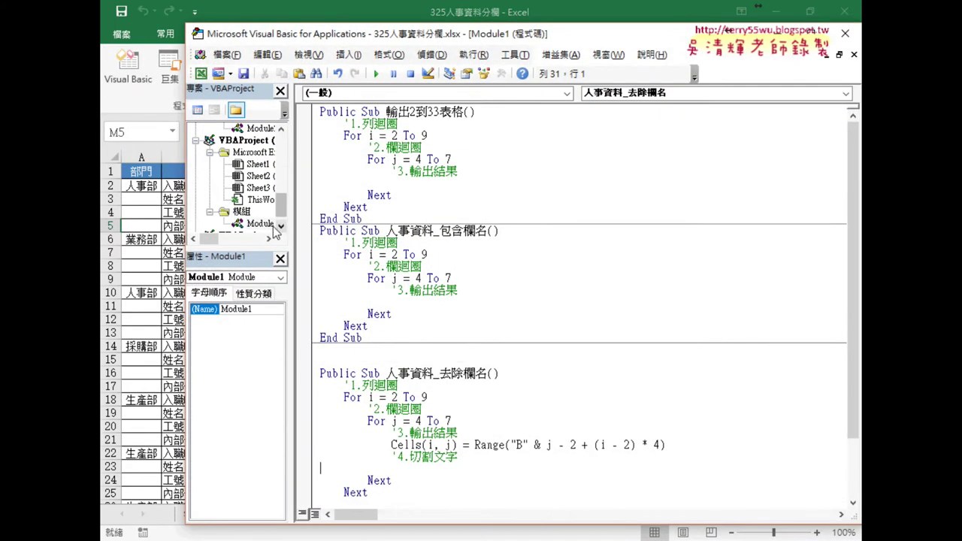
Step: Show Module1's code with a wider project pane, placing the VBA window beside the worksheet
click(261, 223)
drag(292, 214, 333, 215)
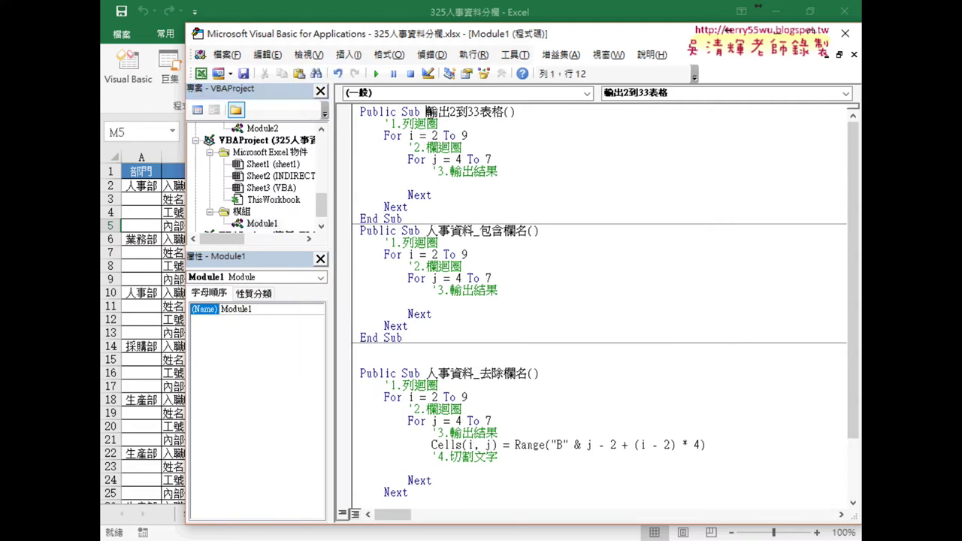
drag(425, 112, 492, 112)
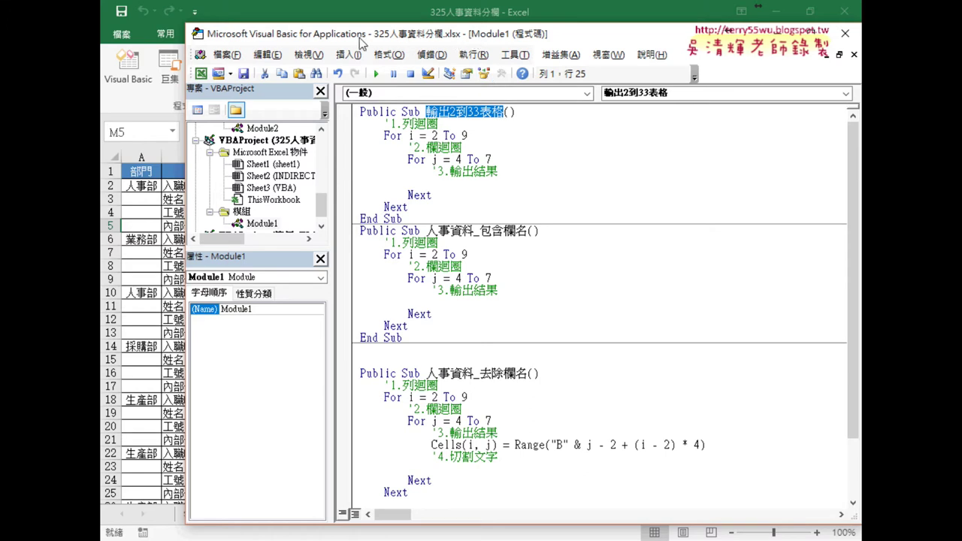
drag(359, 39, 646, 47)
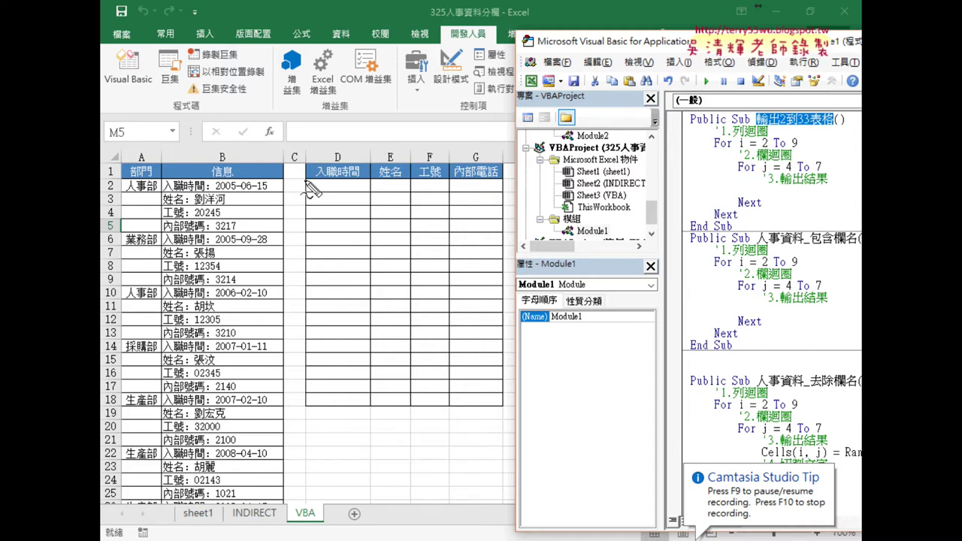
drag(305, 182, 306, 275)
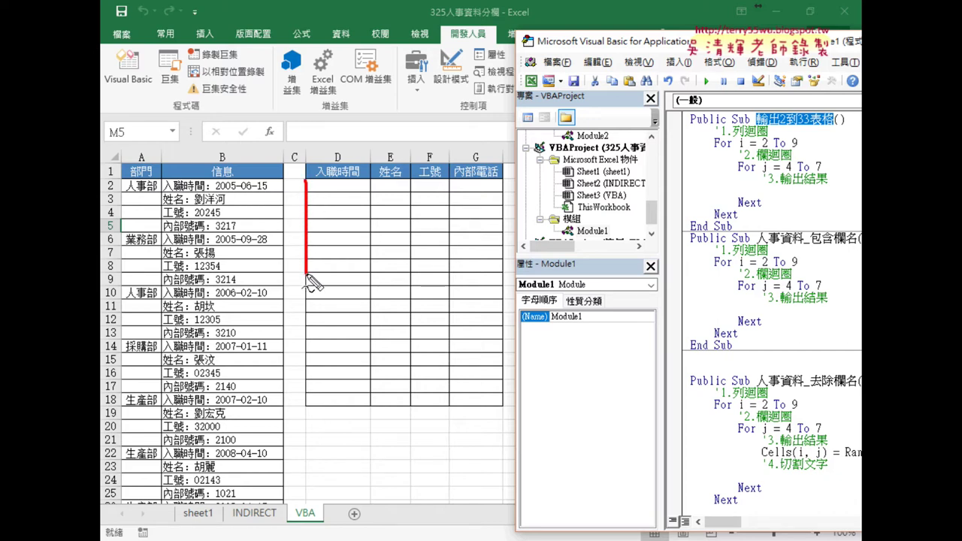
drag(306, 273, 501, 273)
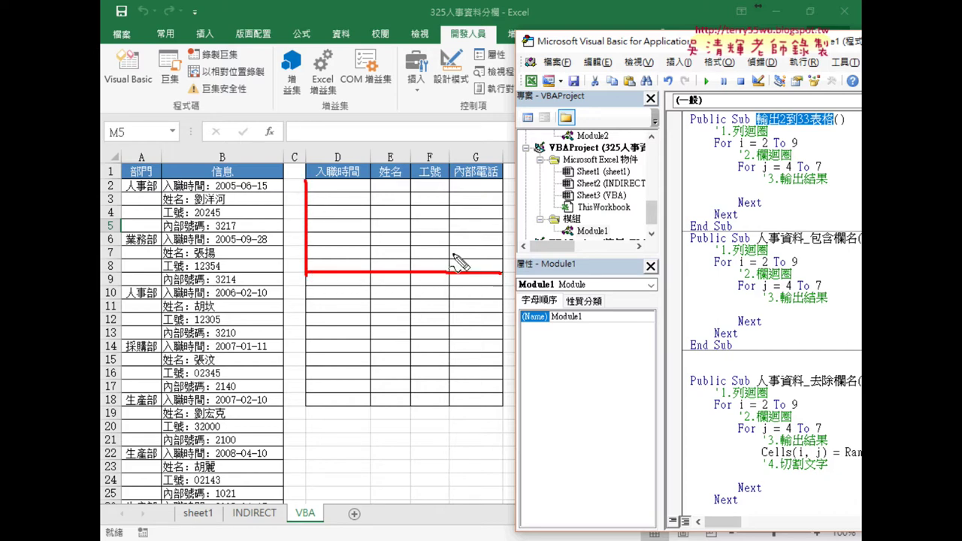
drag(306, 180, 504, 273)
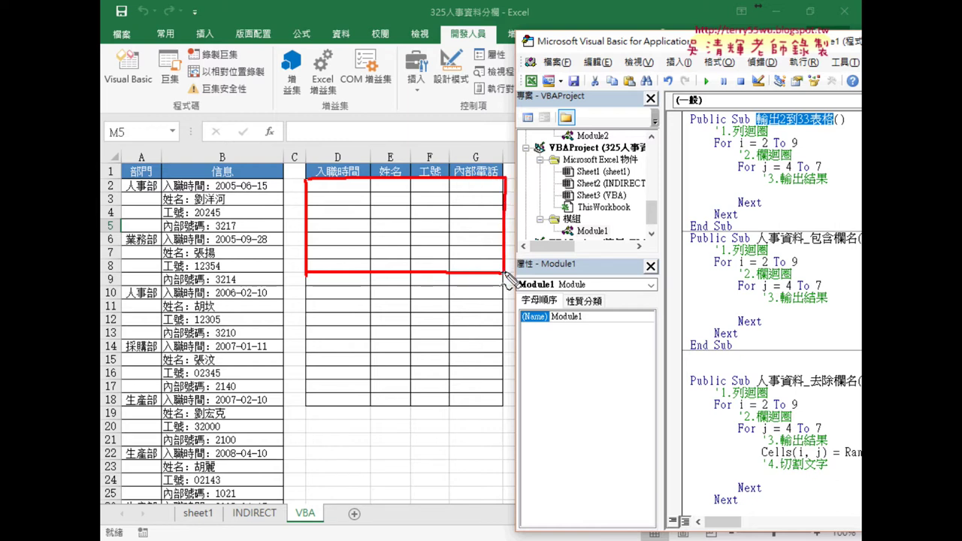
drag(289, 177, 302, 186)
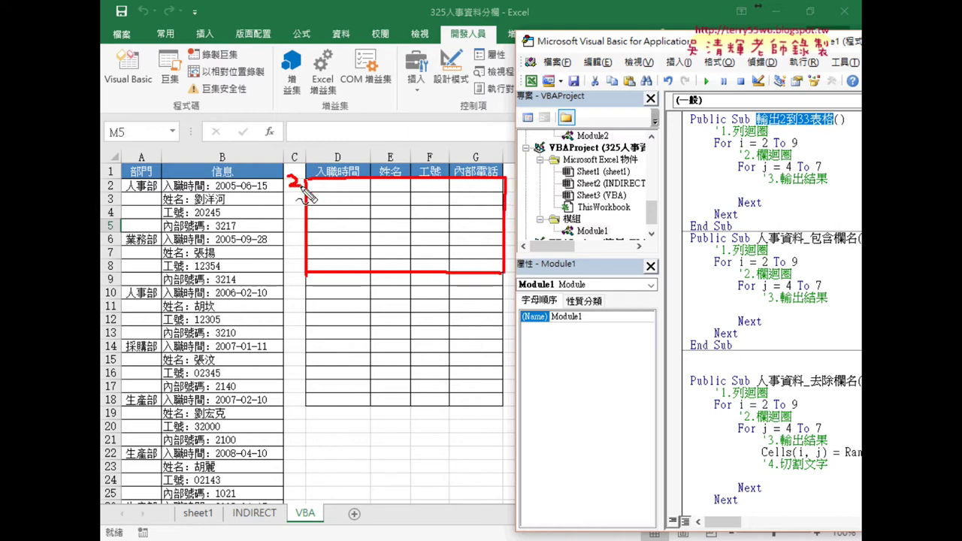
drag(293, 259, 289, 284)
drag(338, 159, 346, 171)
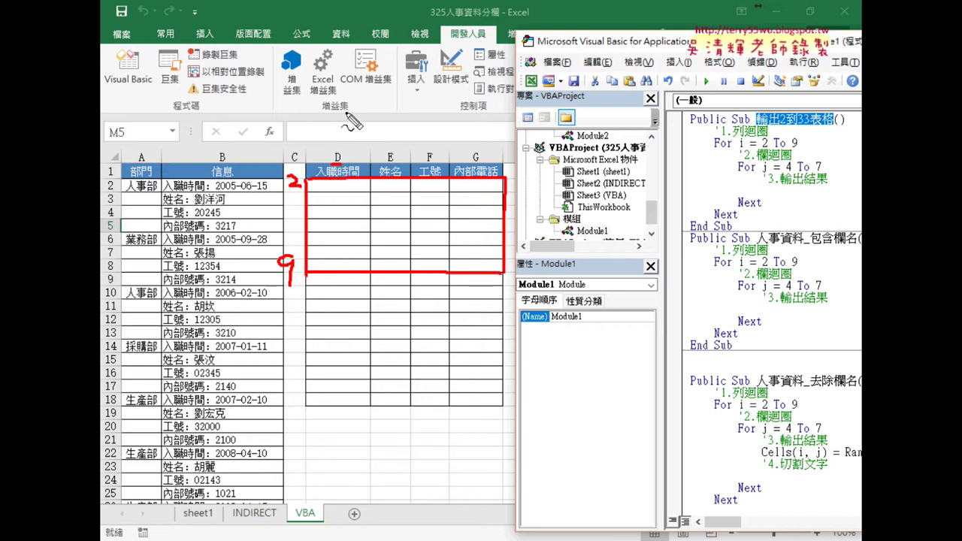
drag(344, 104, 345, 129)
drag(782, 171, 821, 172)
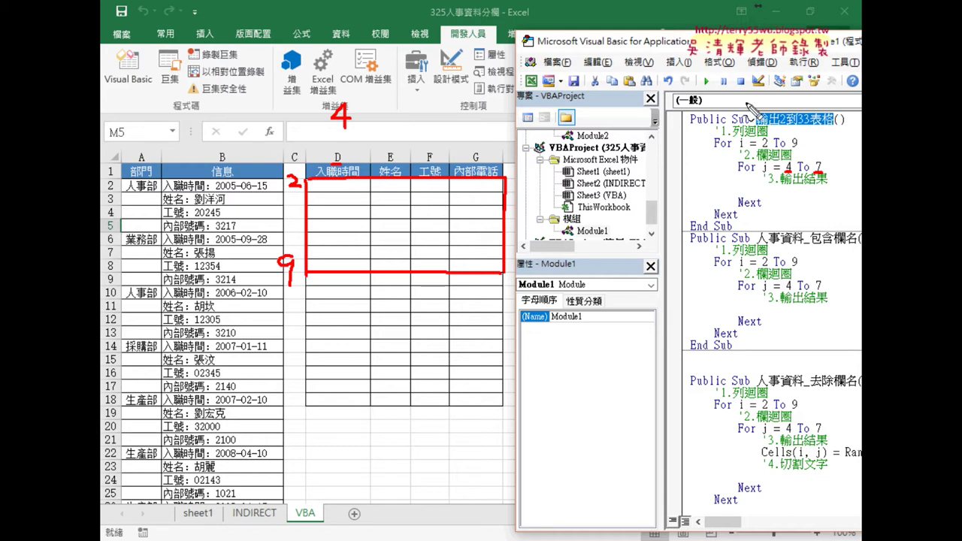
drag(467, 95, 478, 139)
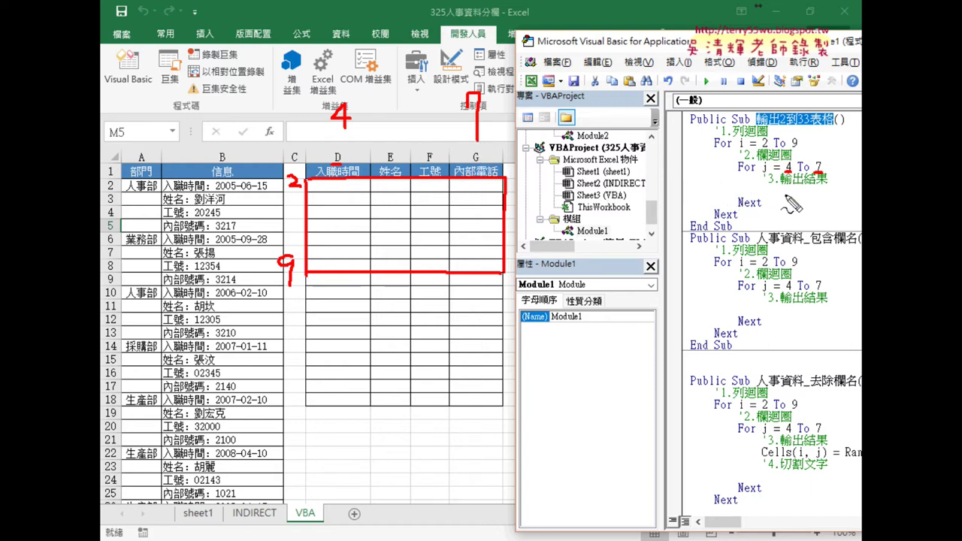
drag(312, 177, 353, 178)
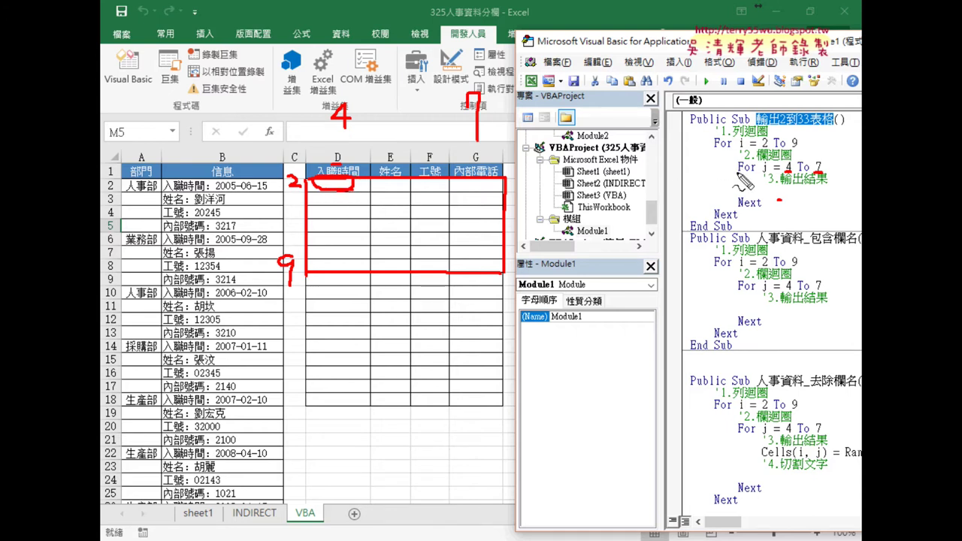
drag(737, 148, 770, 174)
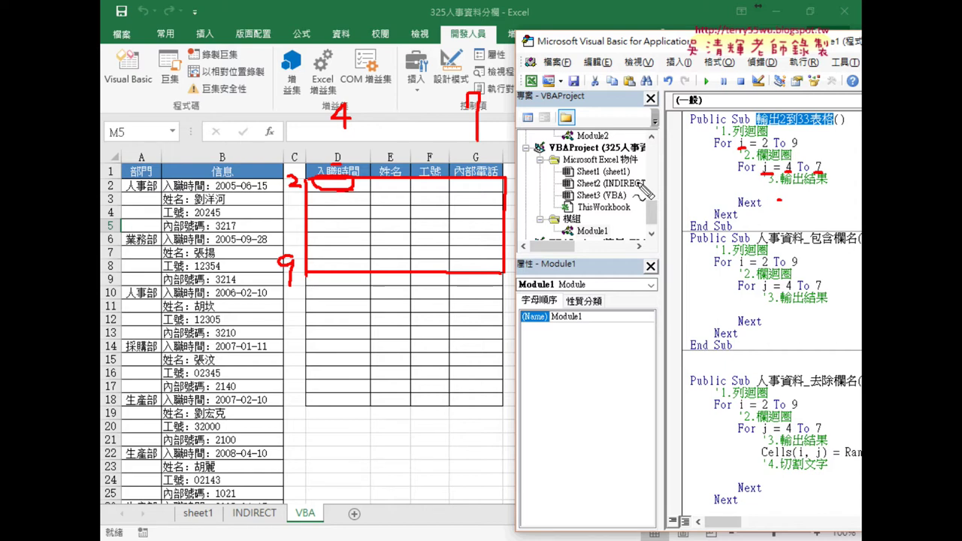
key(Escape)
click(784, 190)
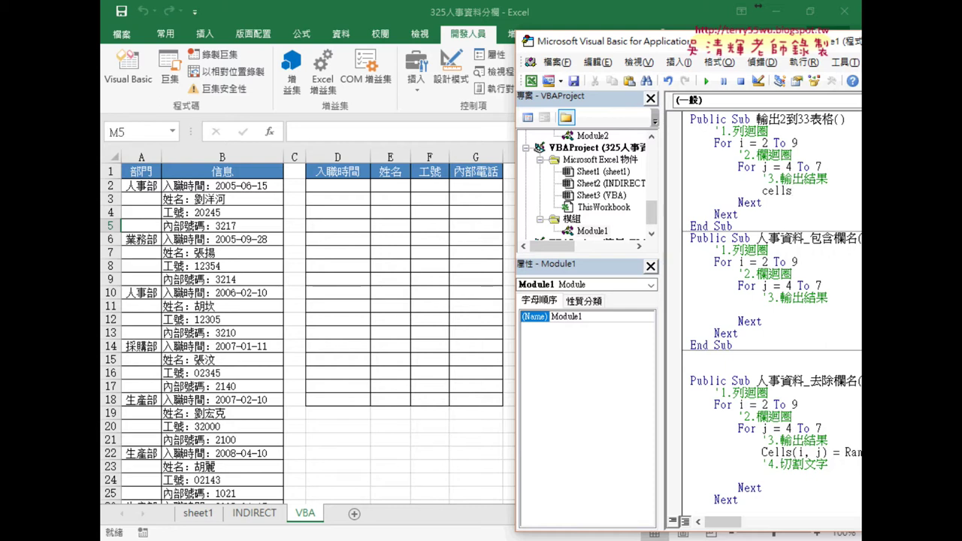
Step: Complete the output line under '3.輸出結果 as cells(i,j)
text((i,j)
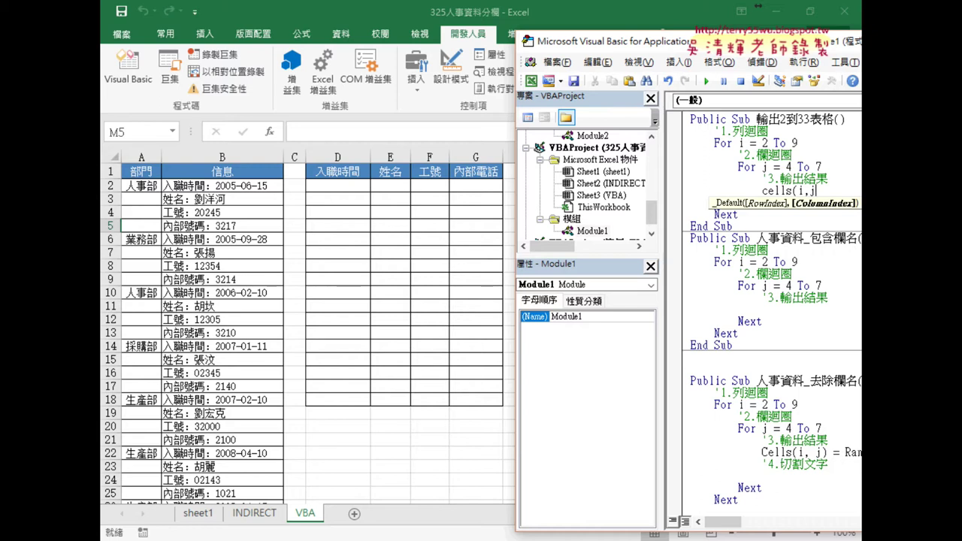
text())
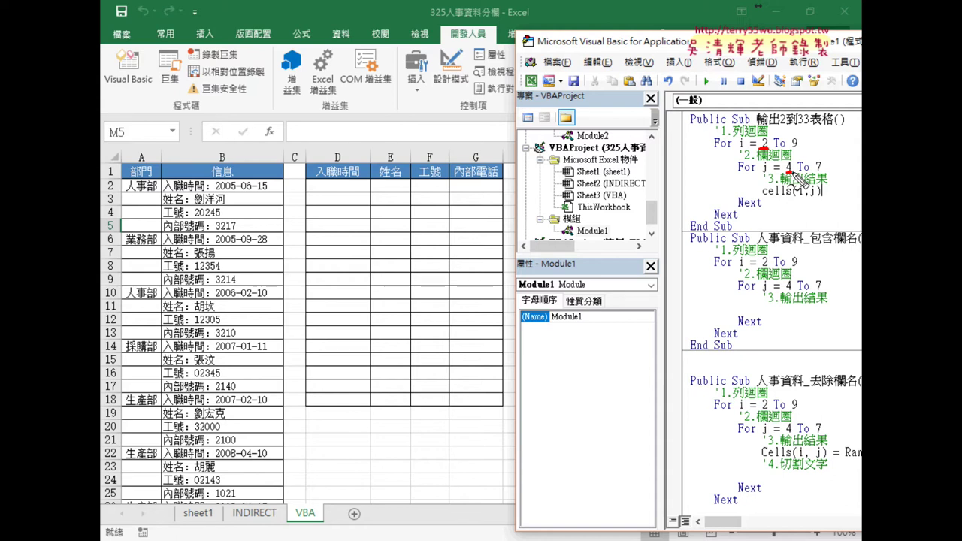
Step: Annotate the fill order (D2, E2, F2 across, then down to D3), then clear the annotations
drag(322, 179, 362, 183)
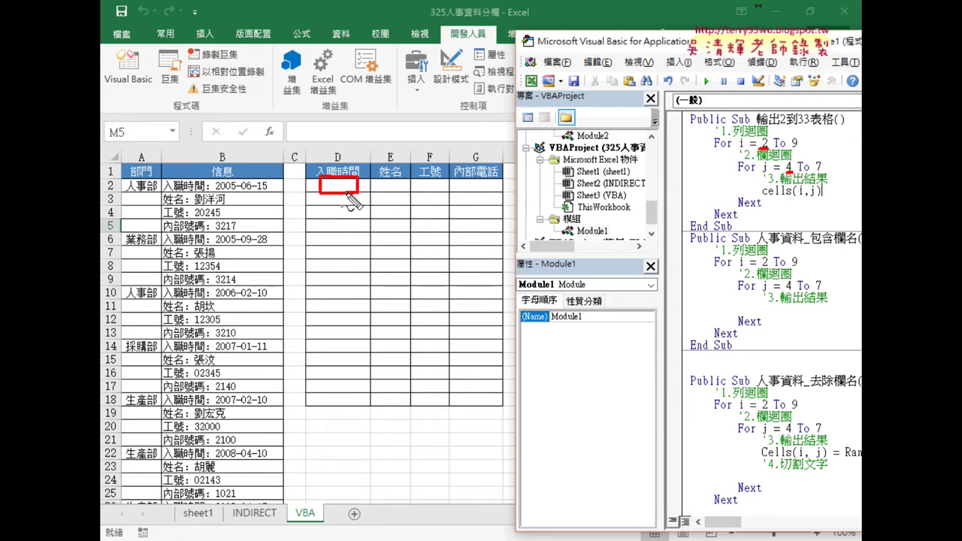
drag(758, 205, 736, 168)
mouse_move(411, 188)
mouse_down()
mouse_move(400, 180)
mouse_move(439, 194)
mouse_move(464, 181)
mouse_up()
drag(714, 215, 710, 138)
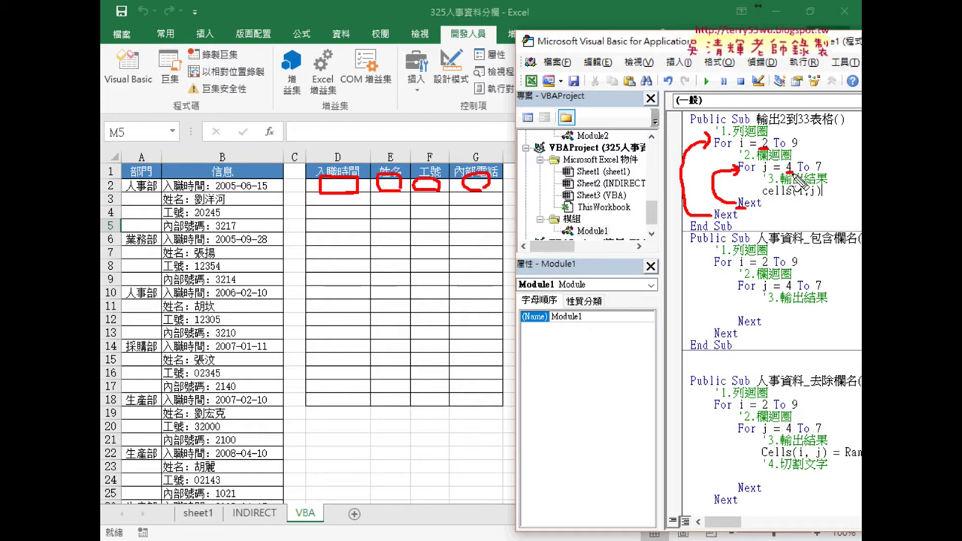
mouse_move(349, 192)
mouse_down()
mouse_move(347, 205)
mouse_move(400, 204)
mouse_up()
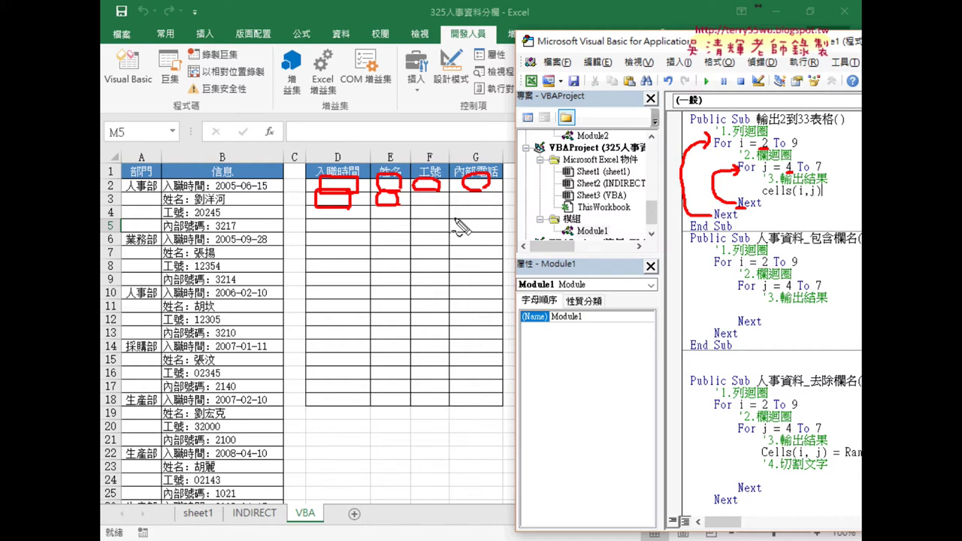
key(Escape)
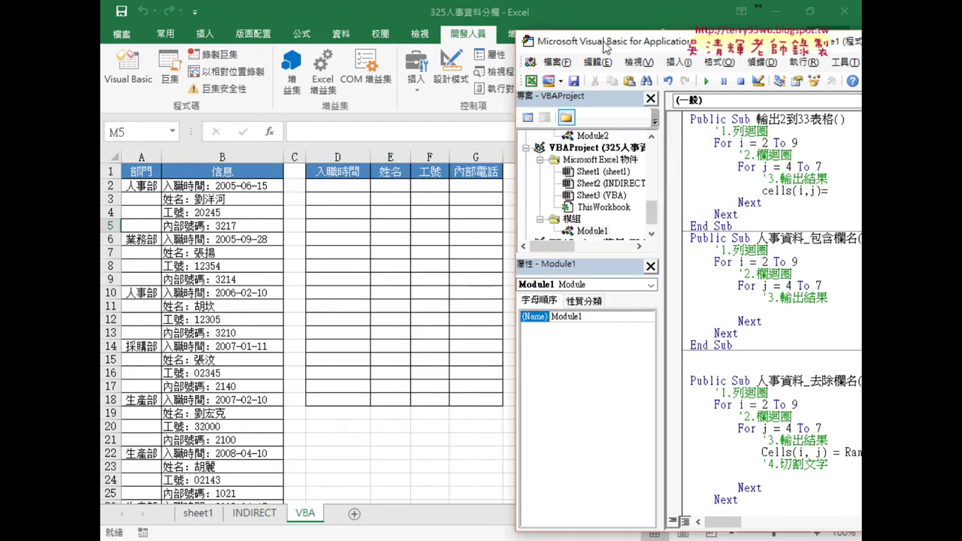
Step: Finish the line as cells(i,j)=j-3 and run the macro to fill 1, 2, 3, 4 per row
drag(606, 46, 469, 28)
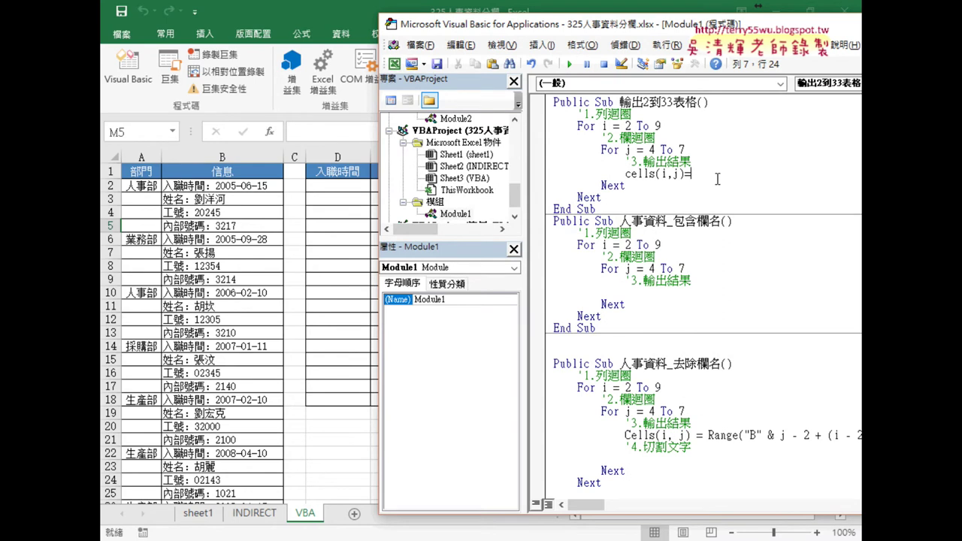
click(628, 153)
click(460, 335)
double_click(627, 149)
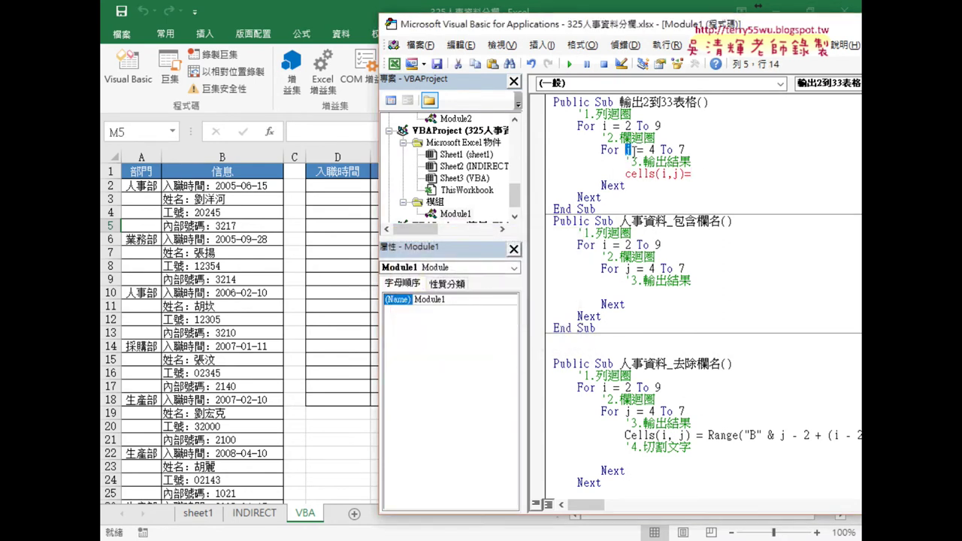
double_click(605, 126)
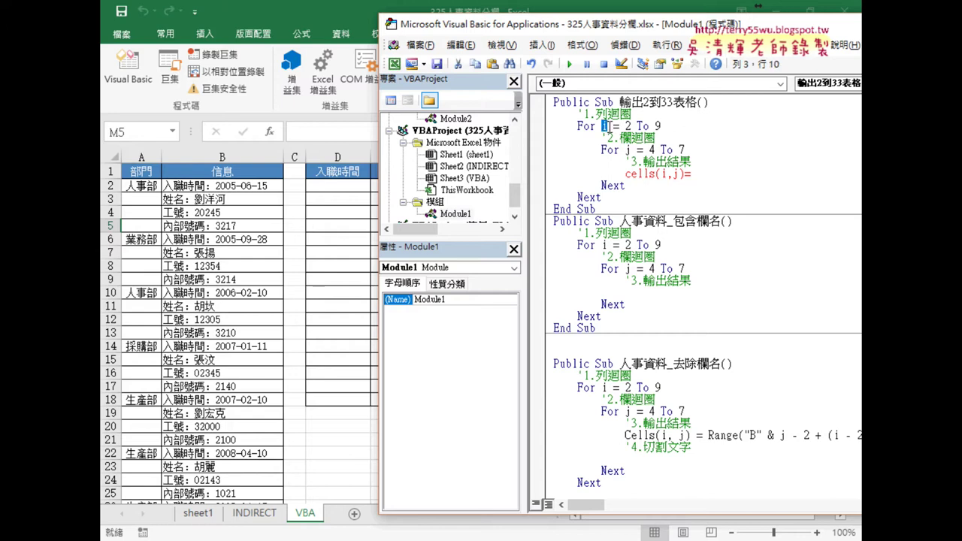
click(705, 174)
text(j)
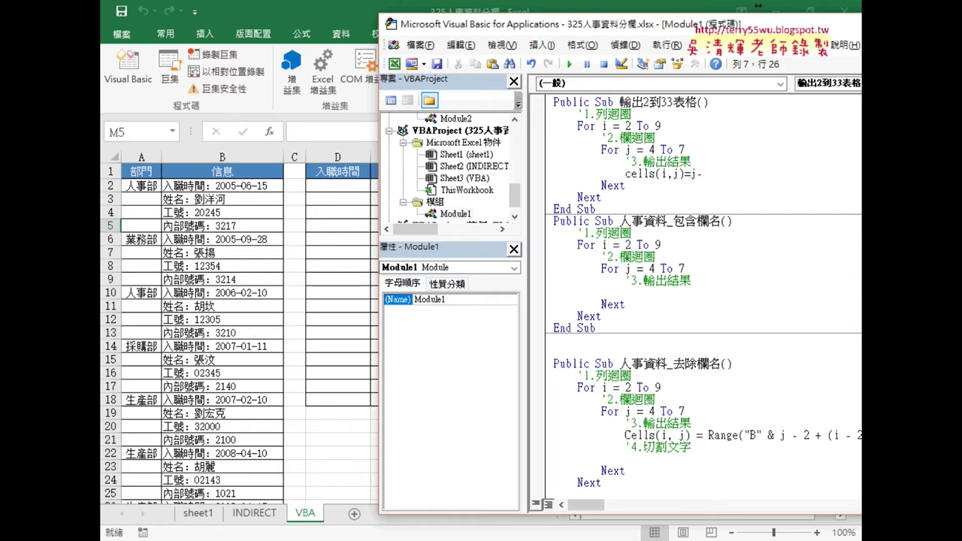
drag(690, 175, 700, 174)
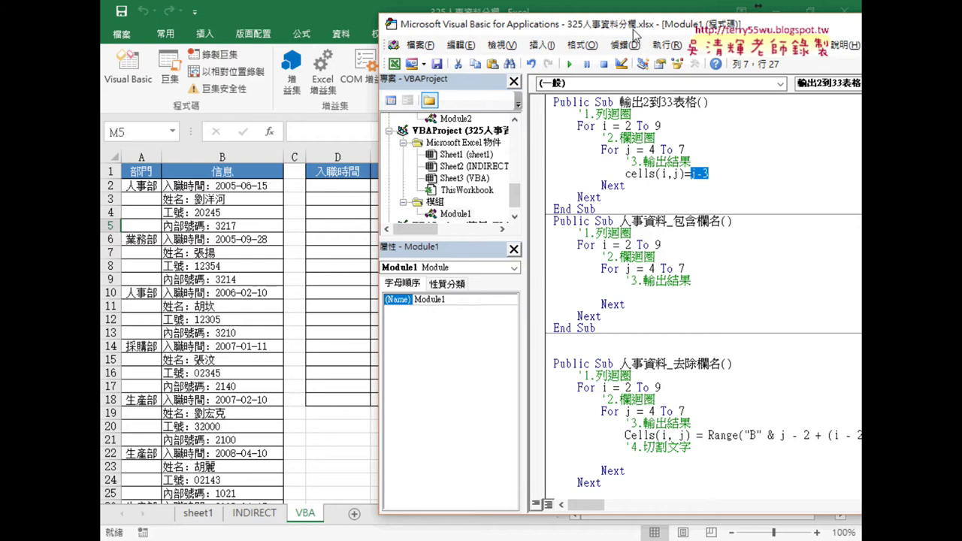
drag(624, 24, 748, 31)
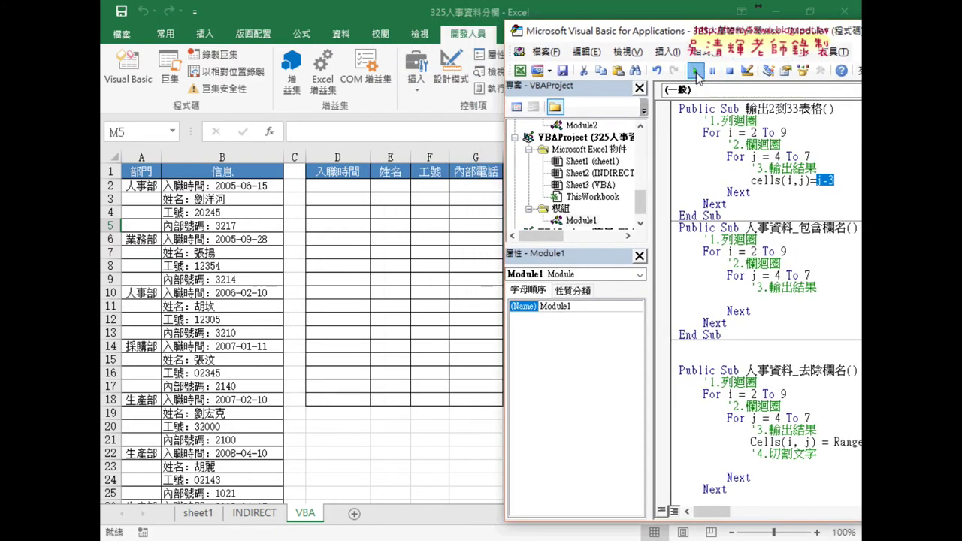
click(695, 71)
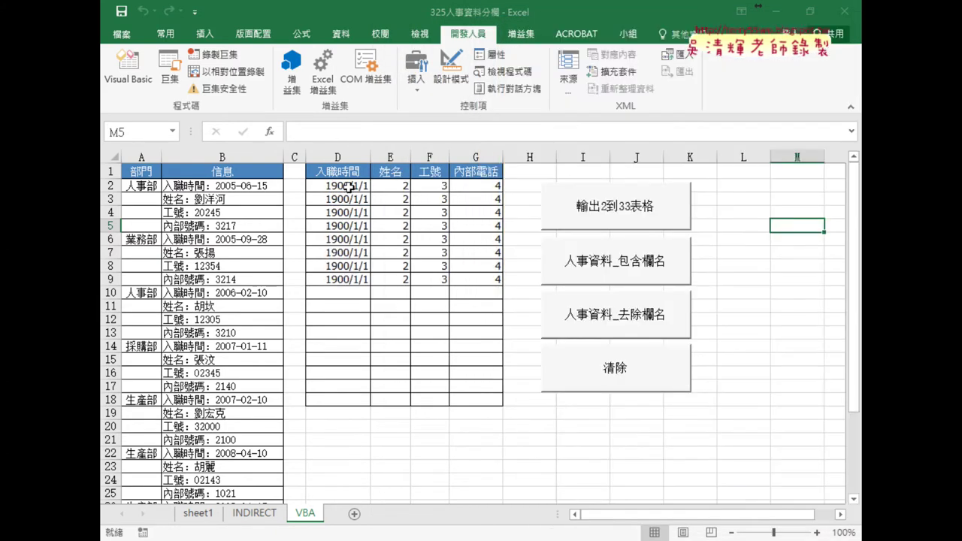
Step: Format D2:D9 as General so column D shows numbers instead of dates
drag(346, 185, 346, 281)
right_click(346, 281)
click(404, 456)
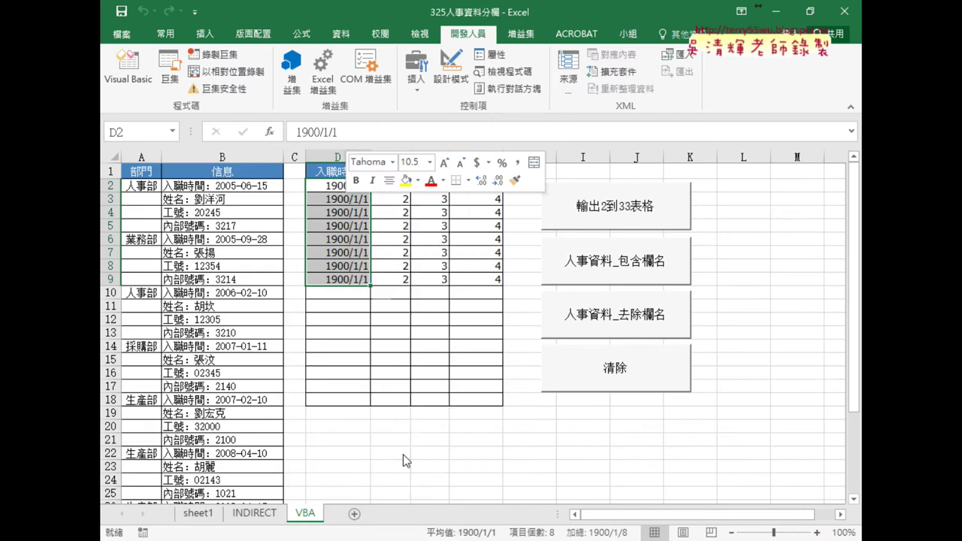
click(242, 216)
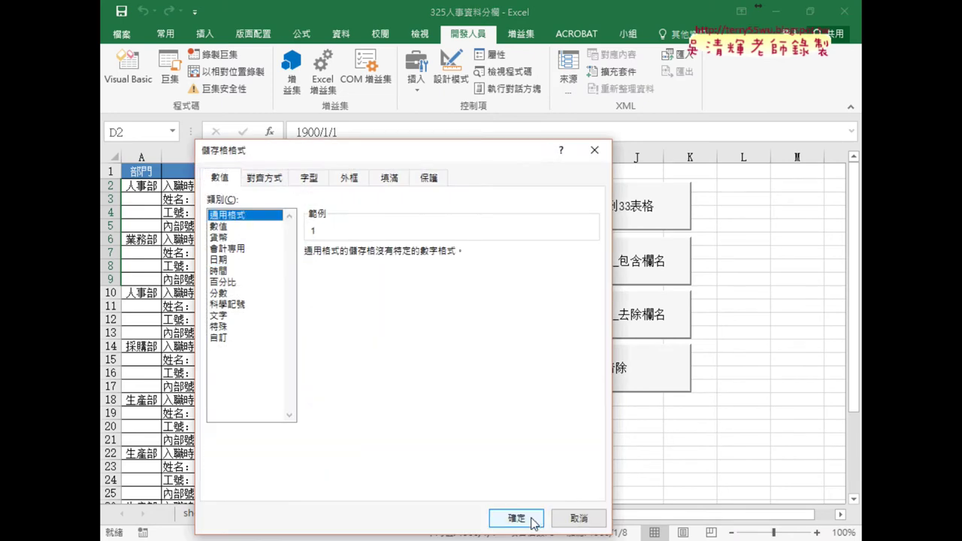
click(522, 517)
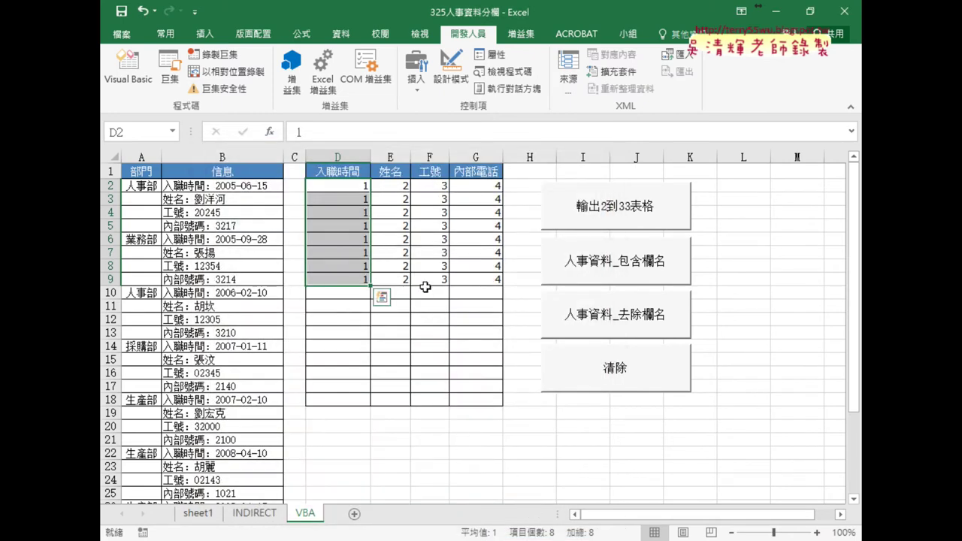
key(Escape)
key(alt+Tab)
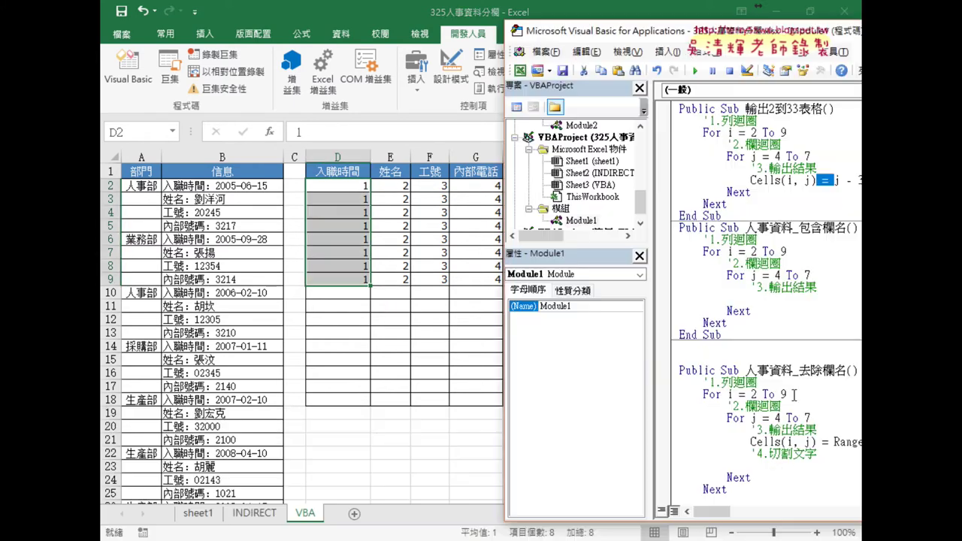
Step: Edit the formula to j - 3+(i-2)*4 and rerun the macro to fill D2:G9 with 1–32
drag(734, 41, 569, 37)
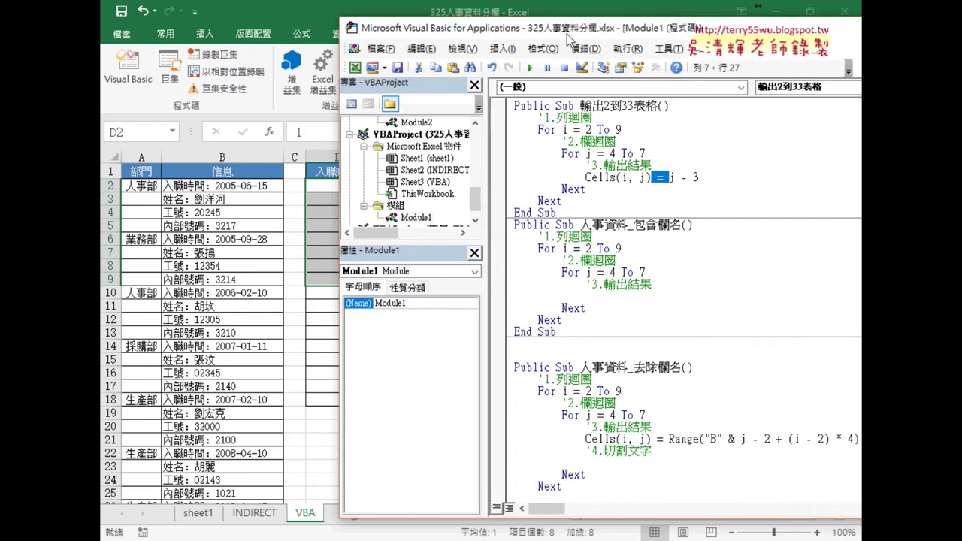
click(704, 177)
text(+i-2)
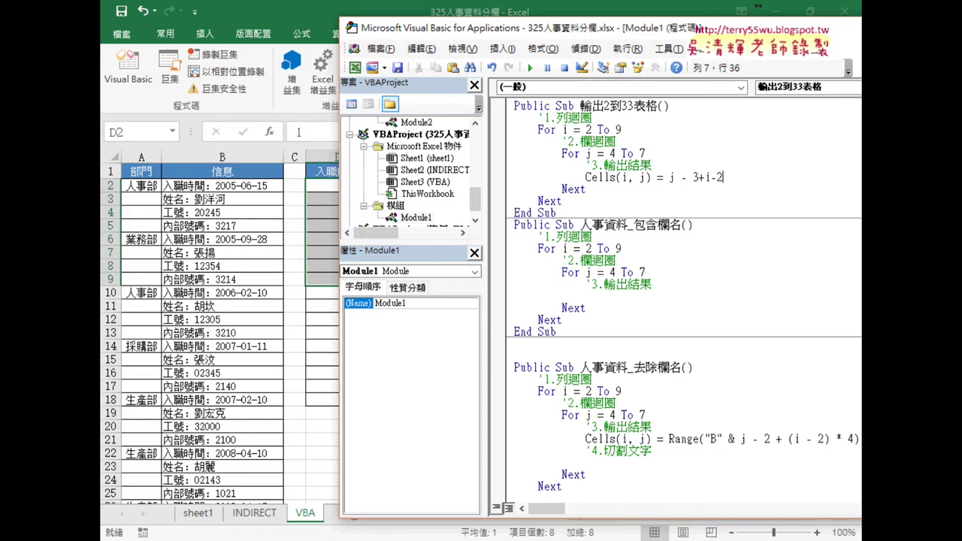
click(704, 177)
text(()
click(727, 178)
text())
text(*)
text(4)
drag(669, 177, 746, 177)
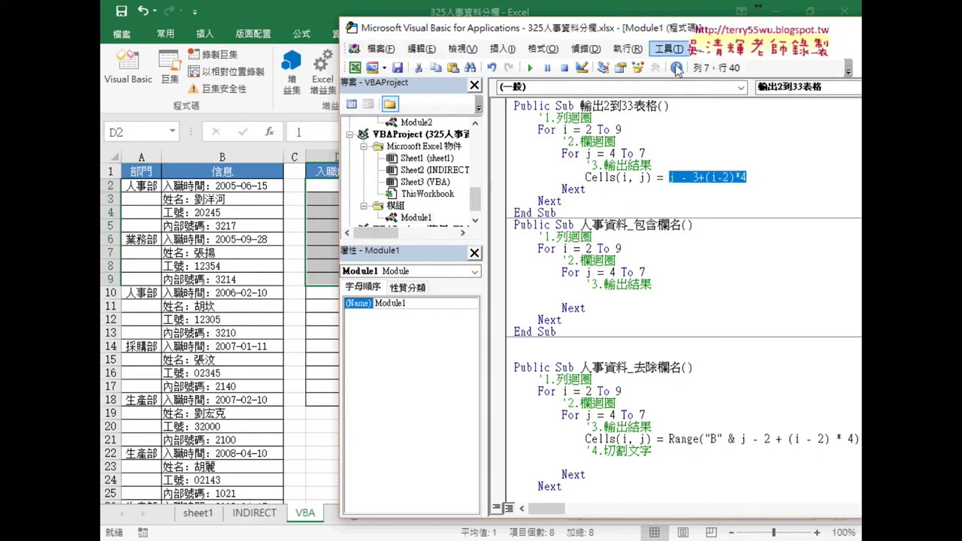
drag(621, 29, 783, 27)
click(787, 174)
click(693, 66)
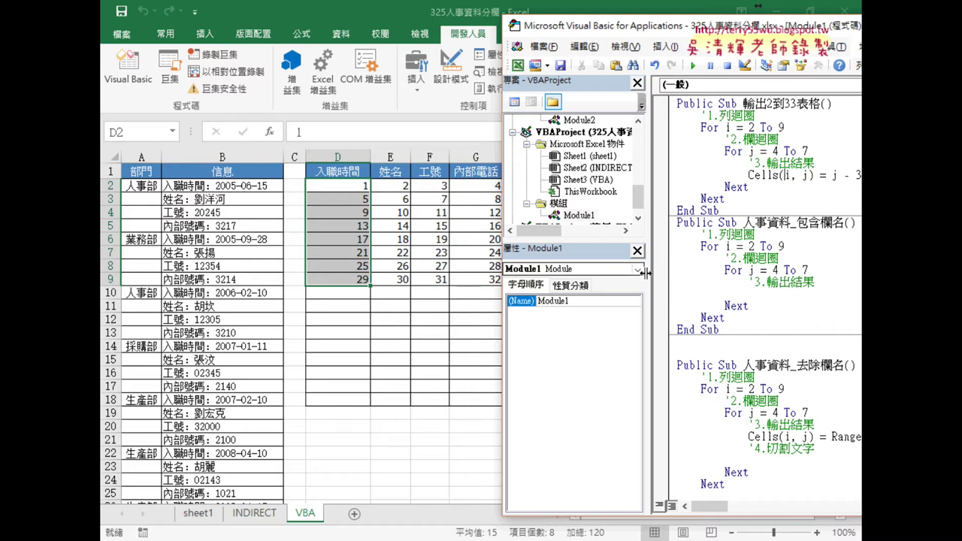
Step: Change the 3 to 2 so the table fills 2–33, then add a blank line below the Sub declaration
drag(645, 270, 575, 271)
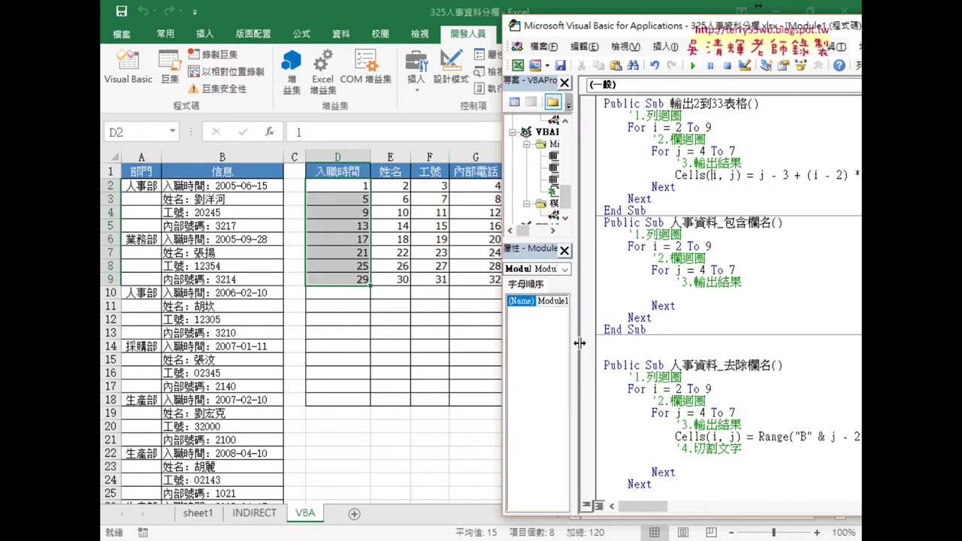
drag(708, 33, 647, 33)
double_click(723, 174)
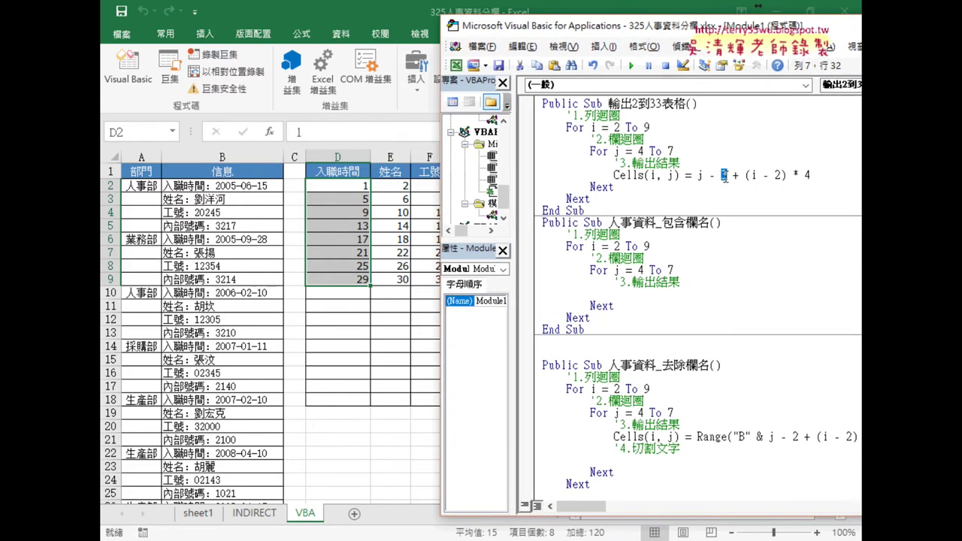
text(2)
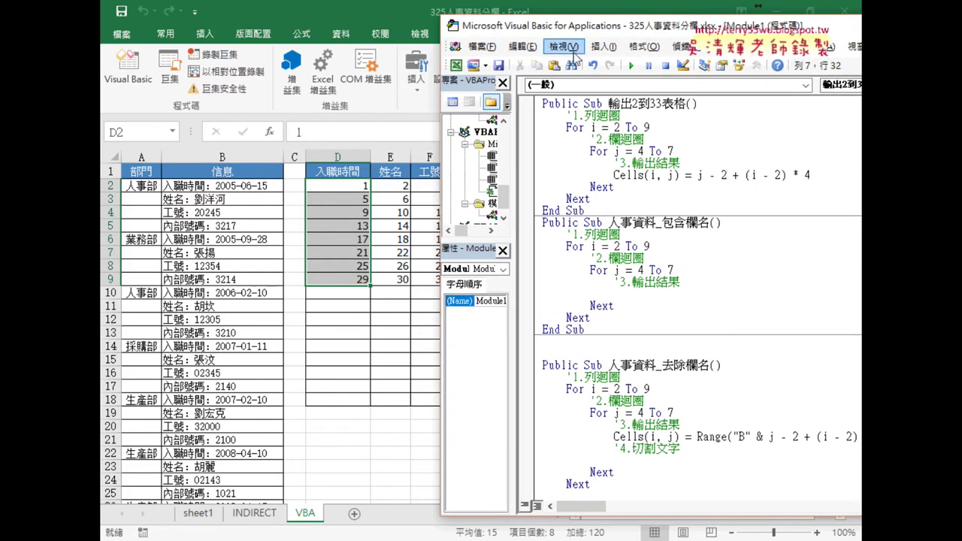
click(631, 65)
drag(604, 36, 673, 34)
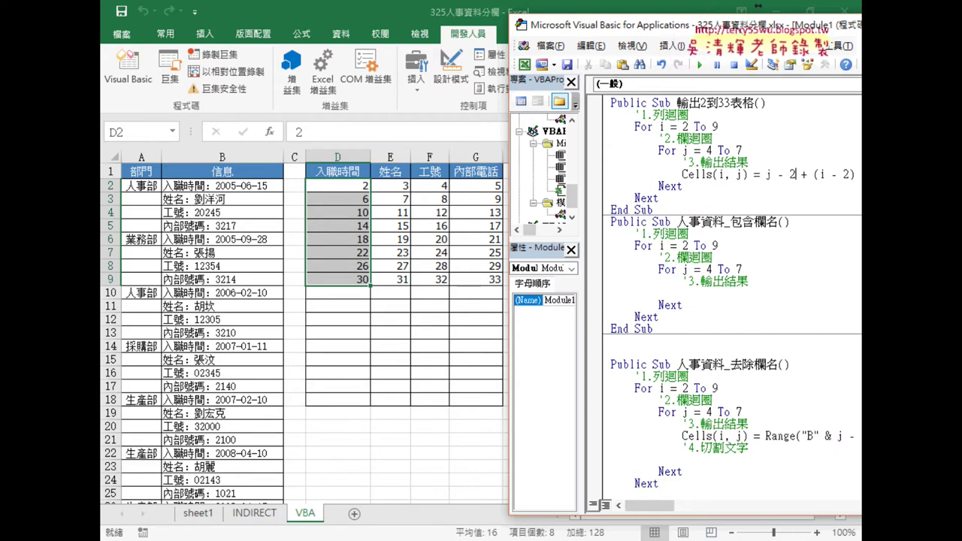
drag(510, 271, 441, 271)
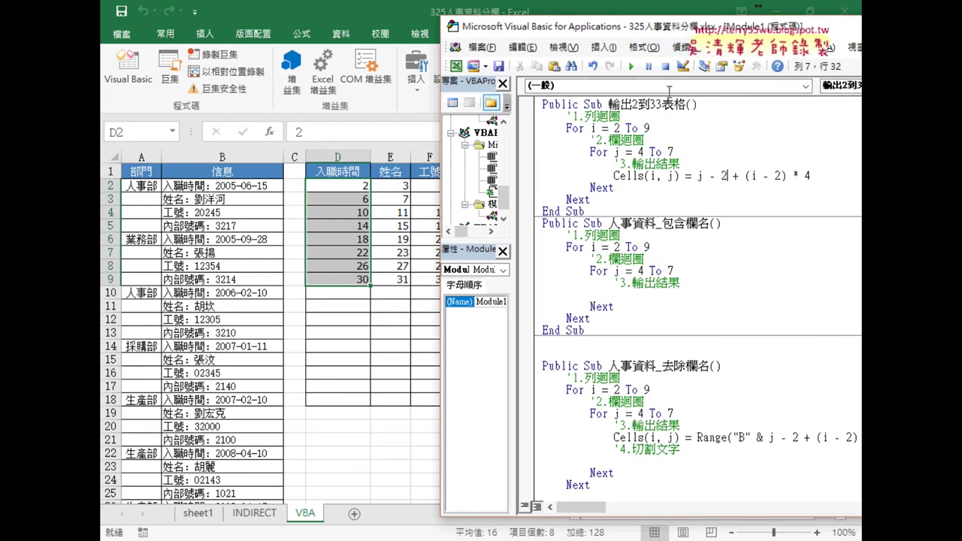
click(713, 104)
key(Return)
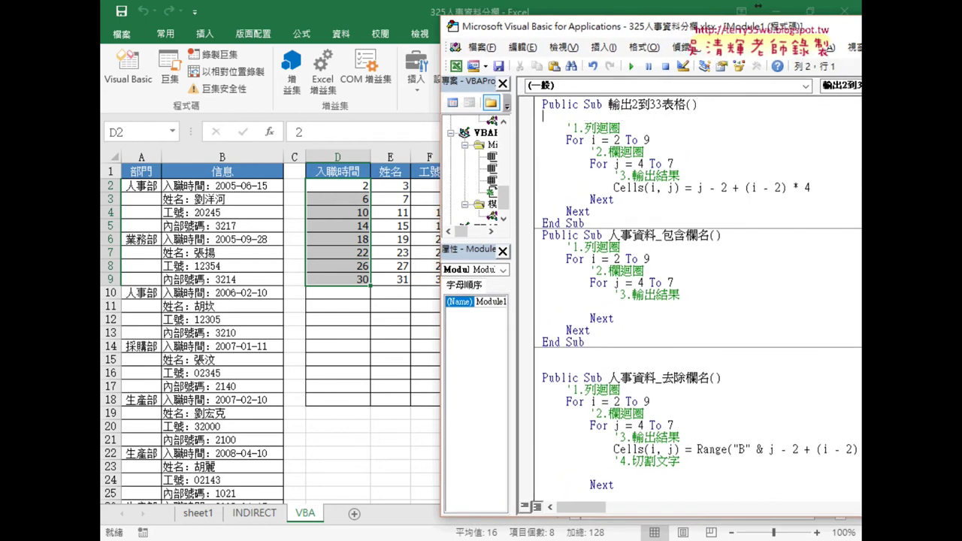
Step: Add k = 2 at the top, set Cells(i, j) = k, and follow it with k = k + 1
key(Tab)
text(k=2)
drag(698, 187, 812, 187)
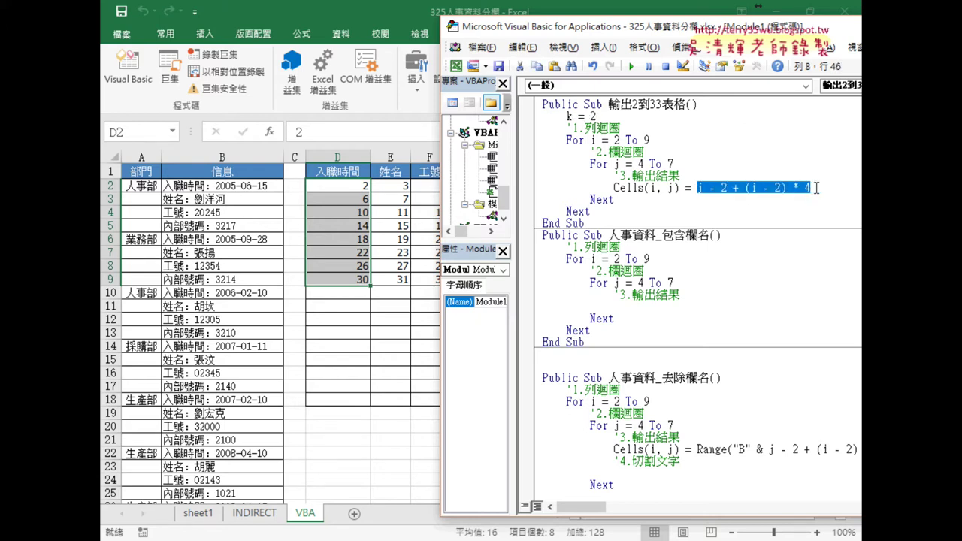
text(k)
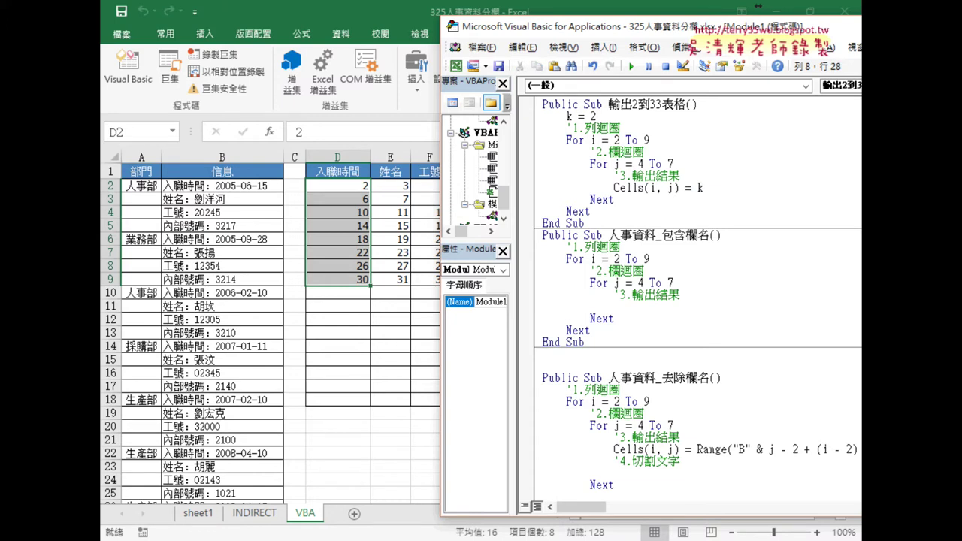
key(Return)
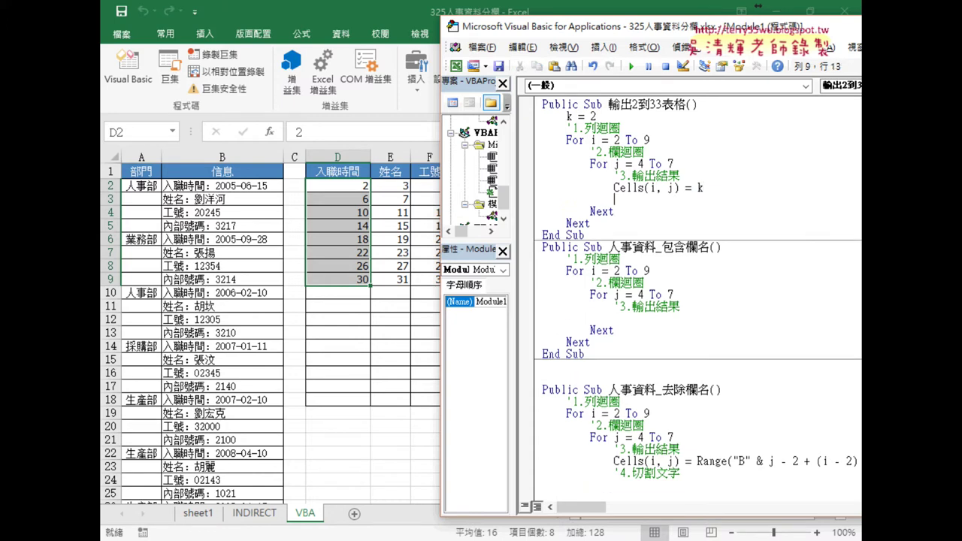
text(k)
text(=k+1)
click(743, 280)
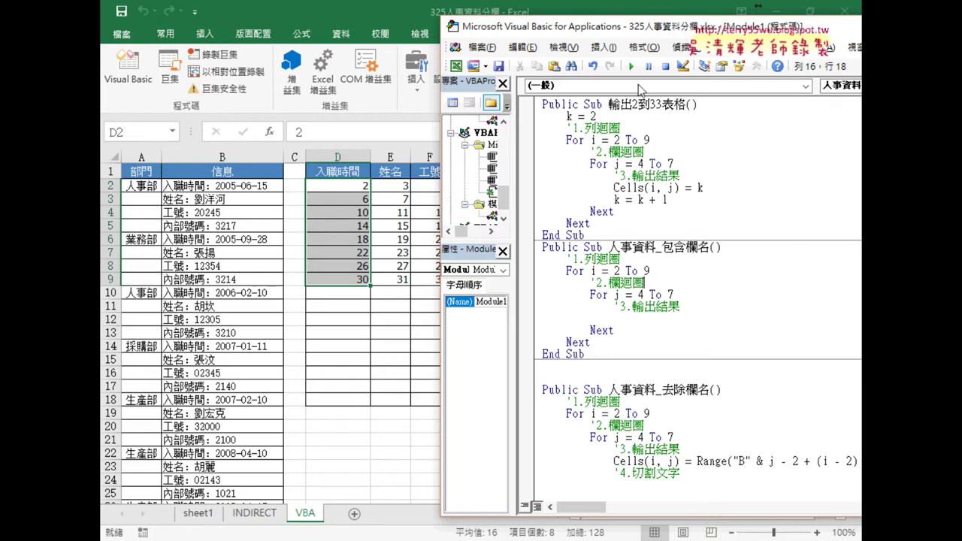
drag(606, 33, 678, 30)
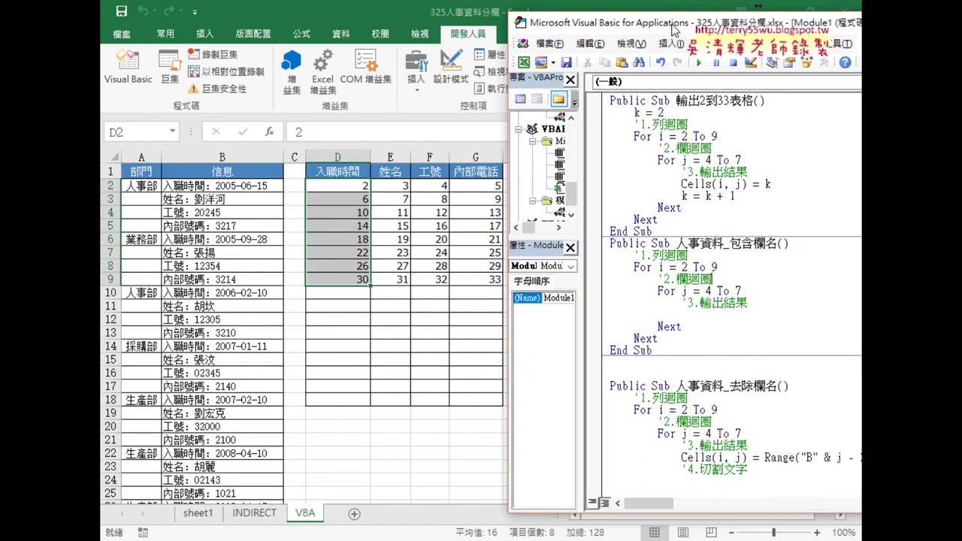
Step: Clear D2:G9, rerun the counter macro to refill 2–33, then highlight the k = k + 1 and k = 2 lines
click(359, 190)
drag(359, 190, 481, 275)
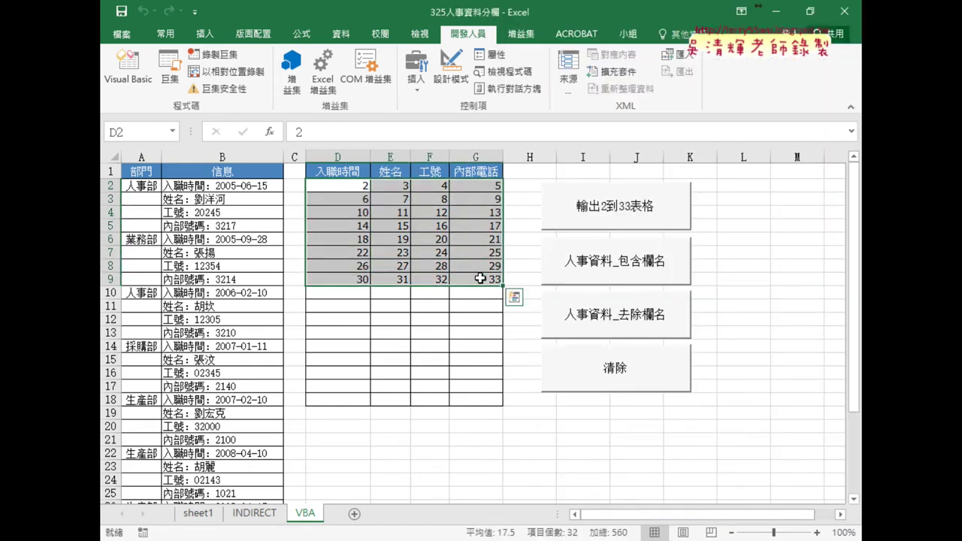
key(Delete)
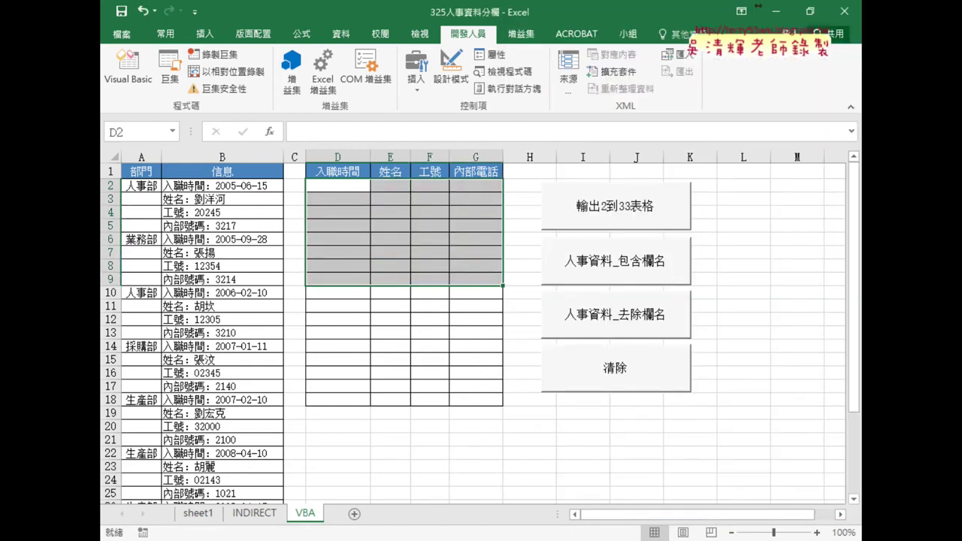
mouse_move(487, 535)
click(742, 493)
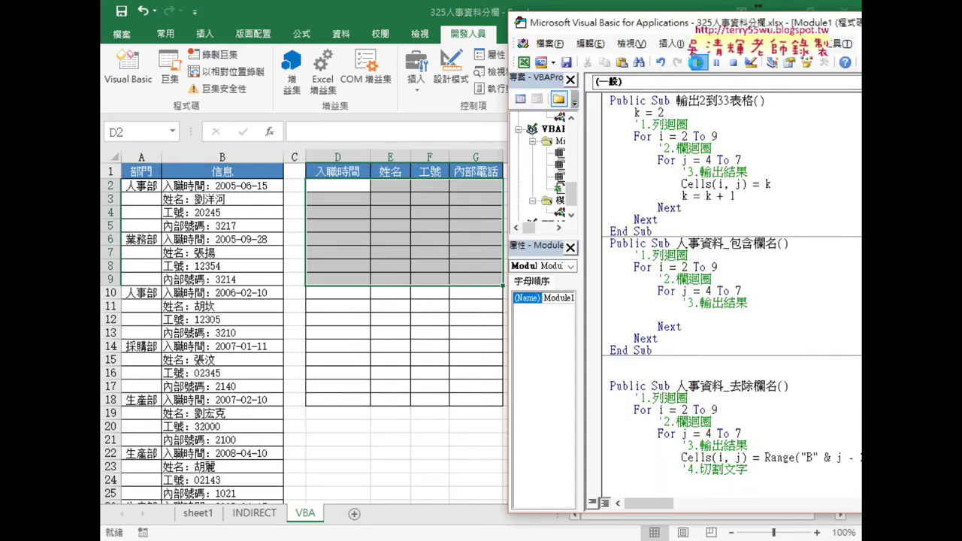
click(698, 63)
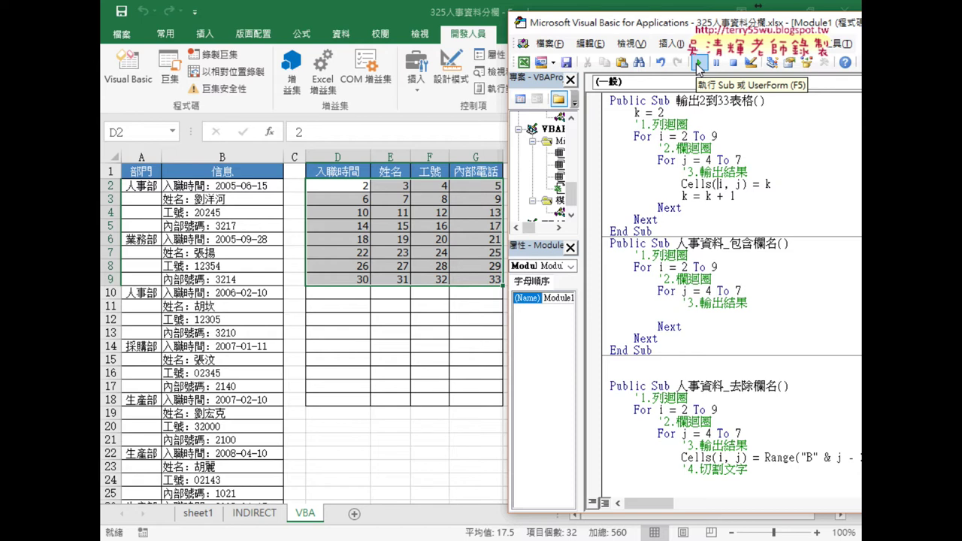
drag(735, 197, 681, 197)
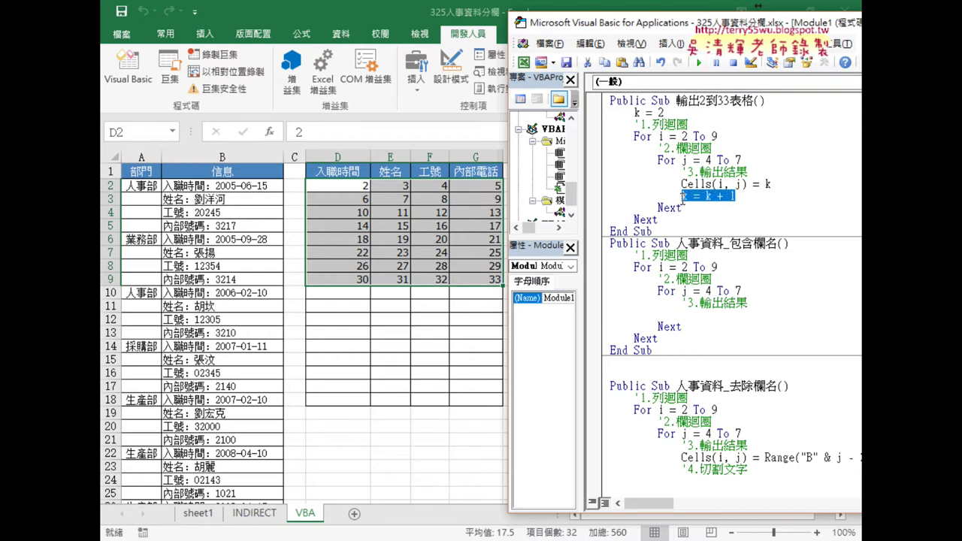
drag(669, 113, 628, 112)
click(762, 187)
text(j - 2 + (i - 2))
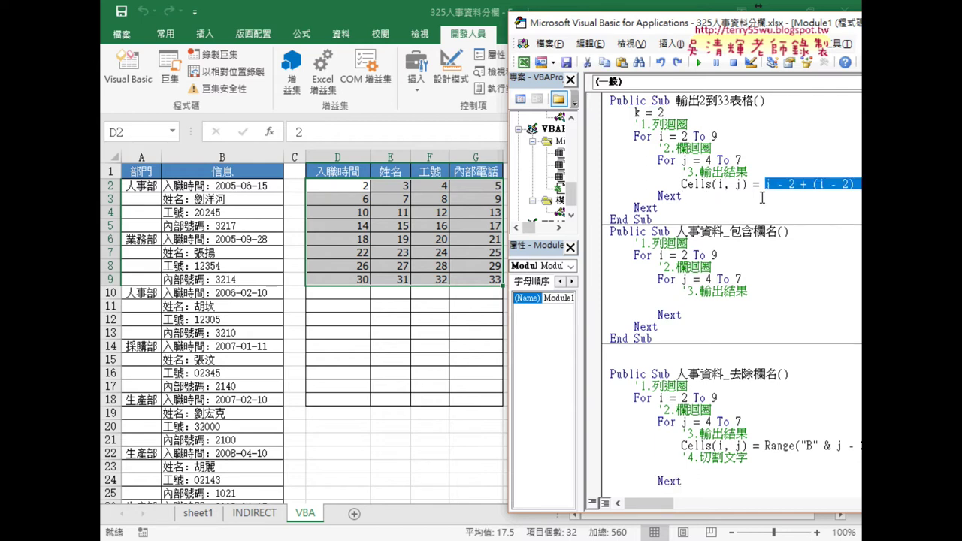
Step: Remove the empty line in 人事資料_包含欄名 and select 'Cells(i, j) =' in the first macro to reuse it
key(BackSpace)
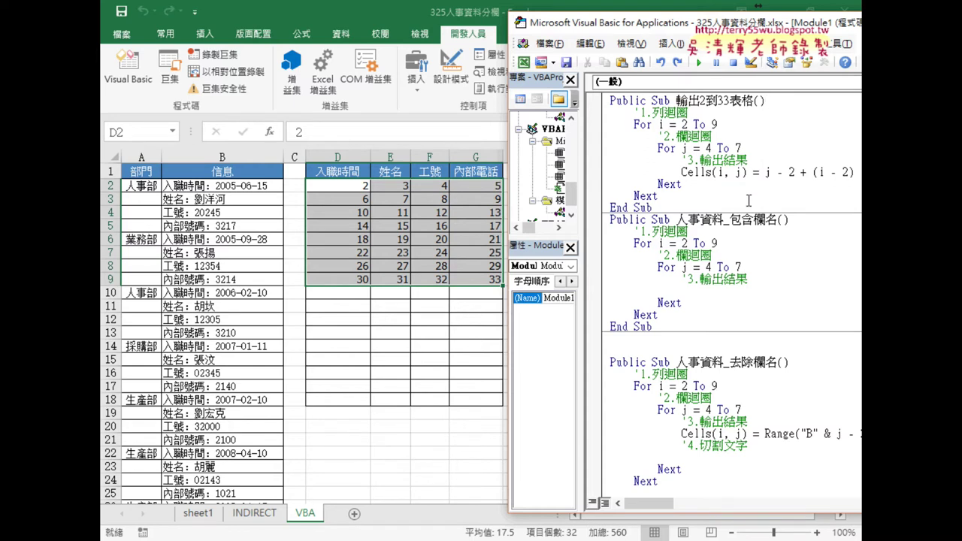
drag(652, 207, 599, 100)
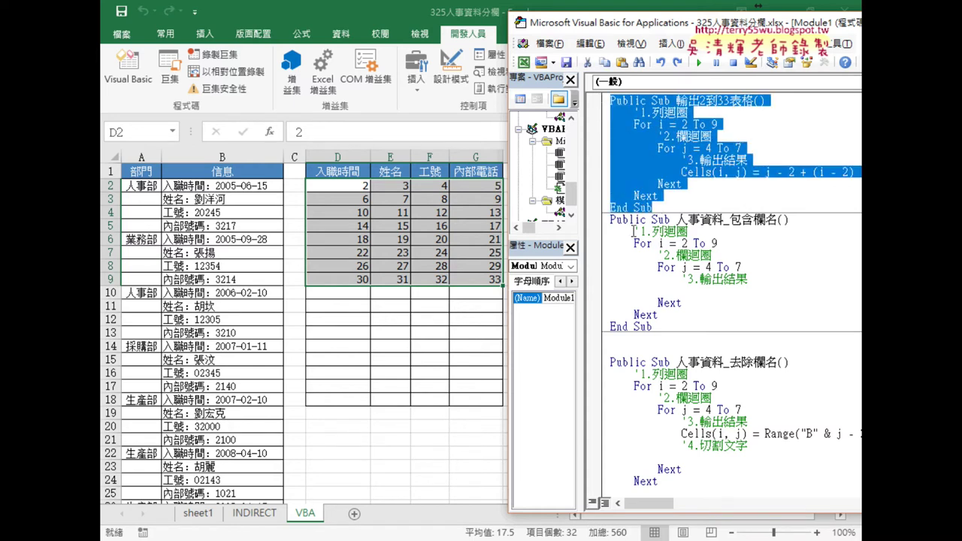
drag(652, 328, 616, 233)
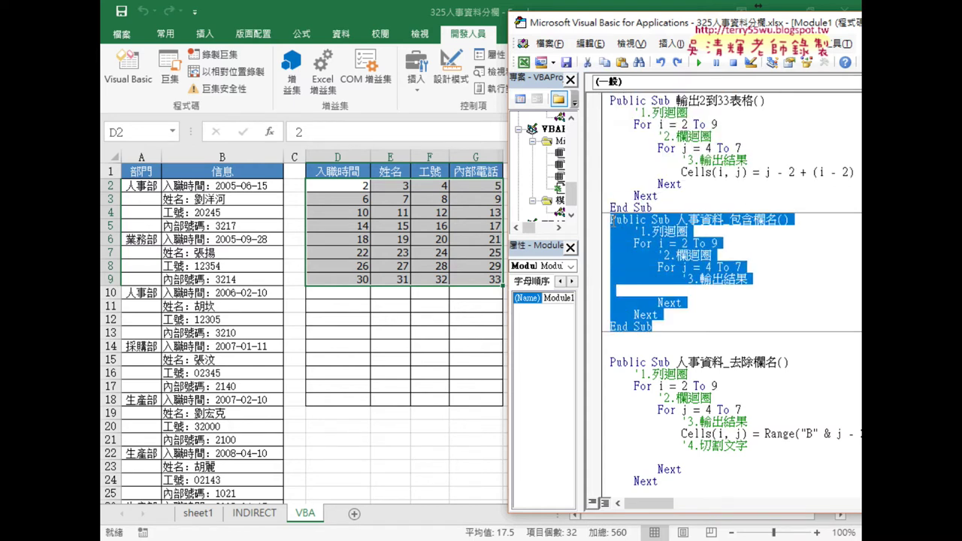
click(779, 224)
drag(778, 220, 679, 220)
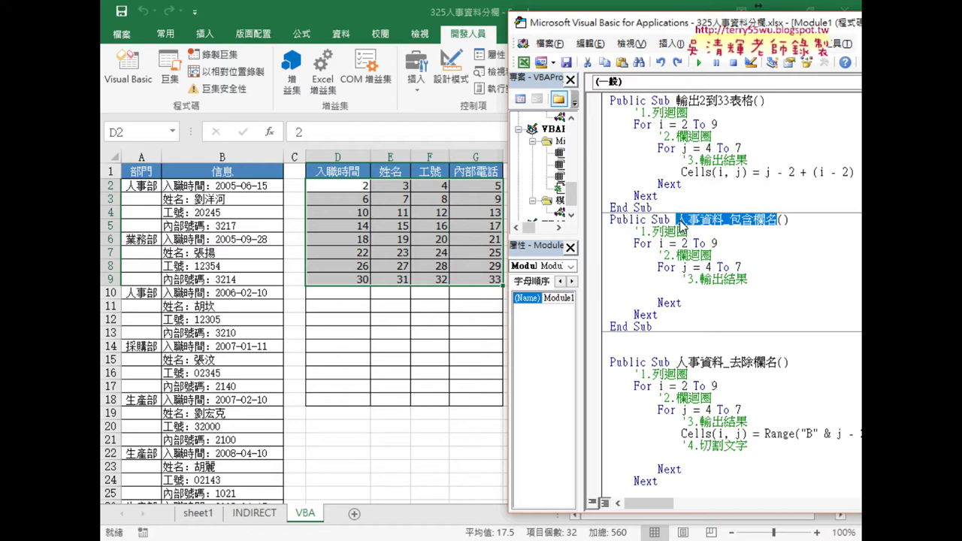
mouse_move(680, 172)
mouse_down()
mouse_move(761, 173)
mouse_move(704, 291)
mouse_up()
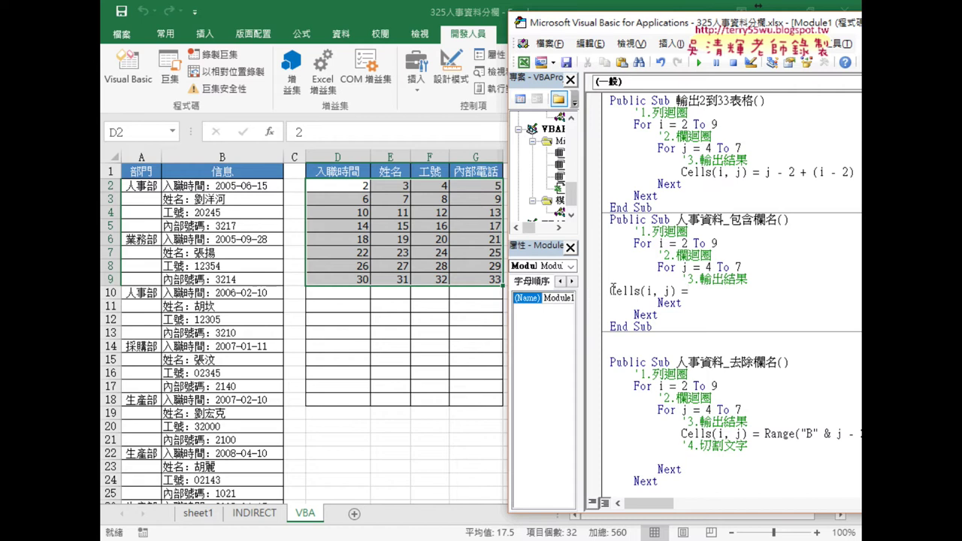
Step: Indent the Cells line and append range("B" &, dismissing the compile error
key(Tab)
key(Tab)
key(Tab)
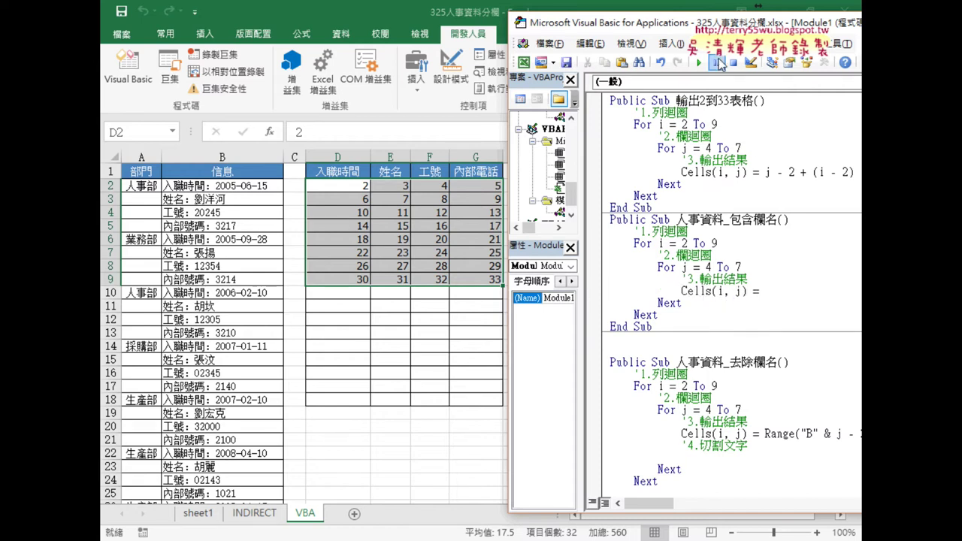
drag(697, 25, 622, 27)
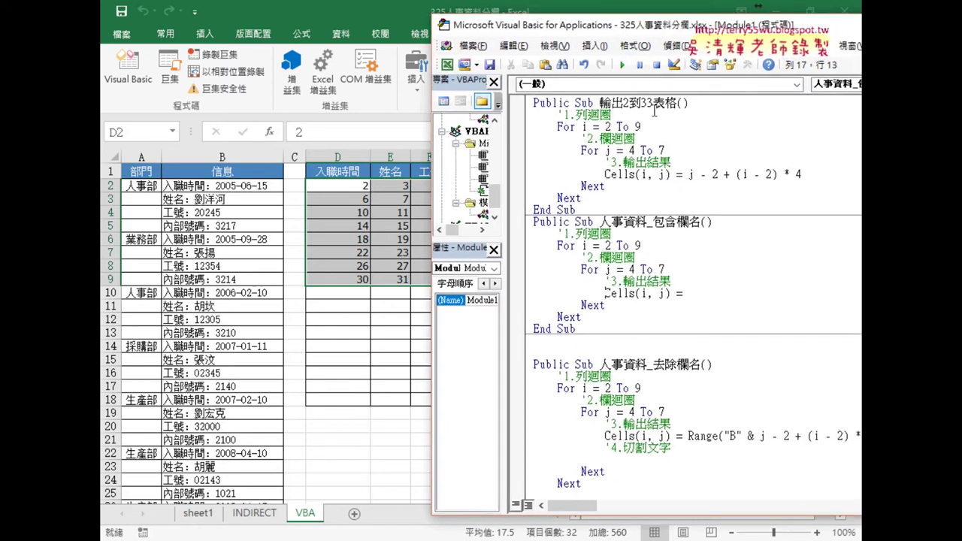
click(718, 298)
text(range()
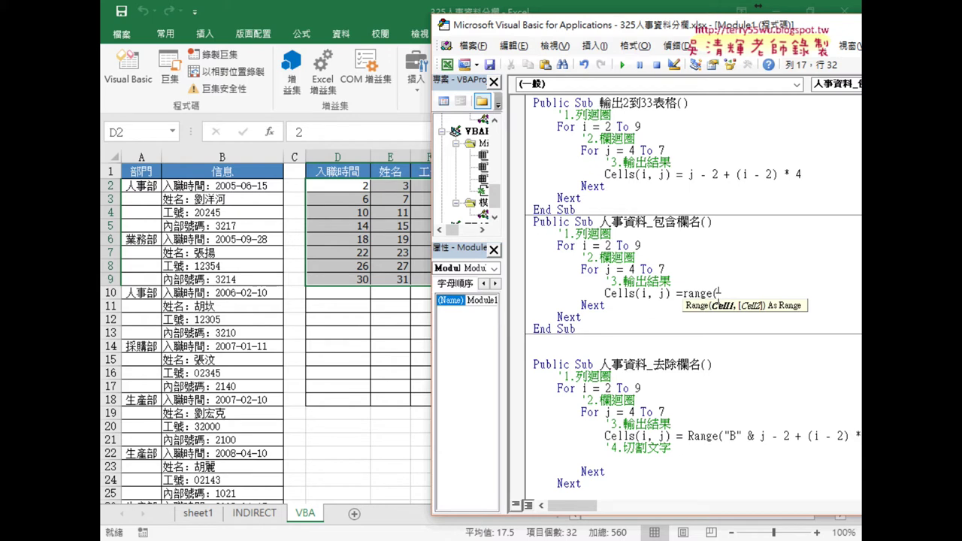
text(")
text(B" )
text(&)
click(727, 217)
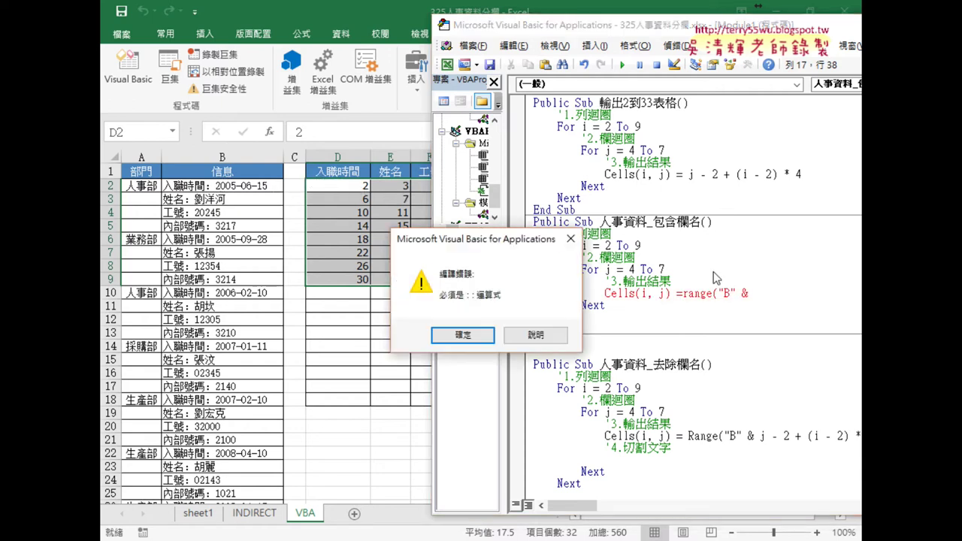
key(Return)
Step: Complete the Range with 'j - 2 + (i - 2) * 4' copied from the first macro, plus a closing parenthesis
drag(688, 173, 801, 174)
key(ctrl+c)
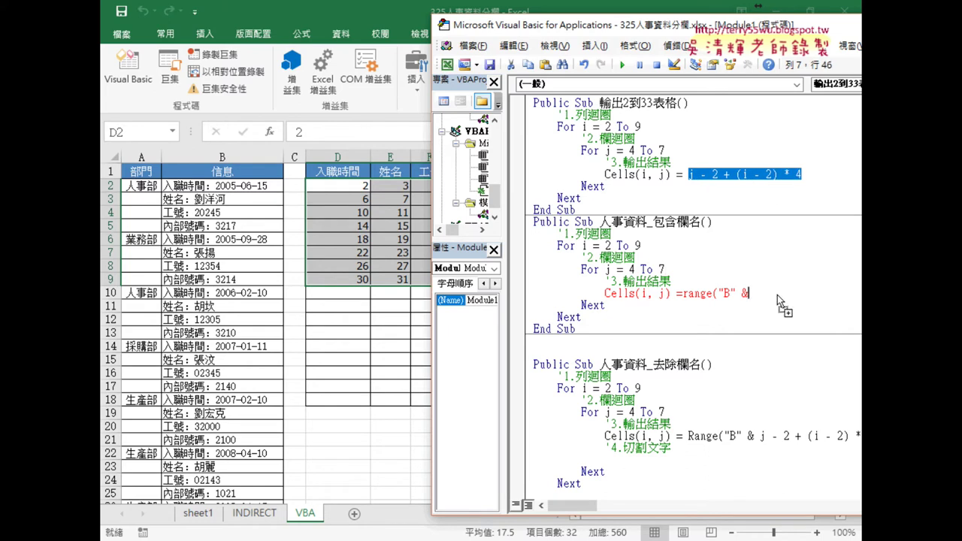
click(777, 294)
key(ctrl+v)
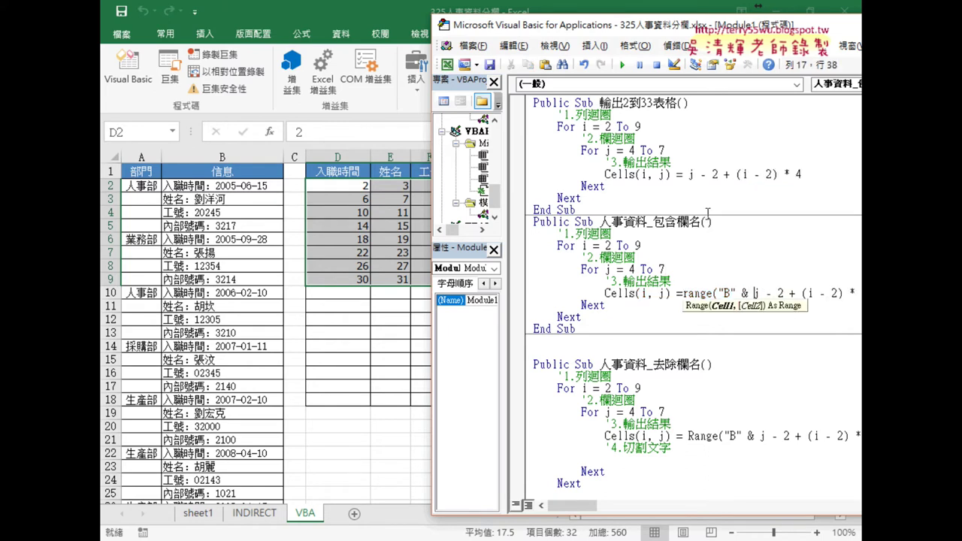
drag(638, 34, 526, 34)
click(774, 297)
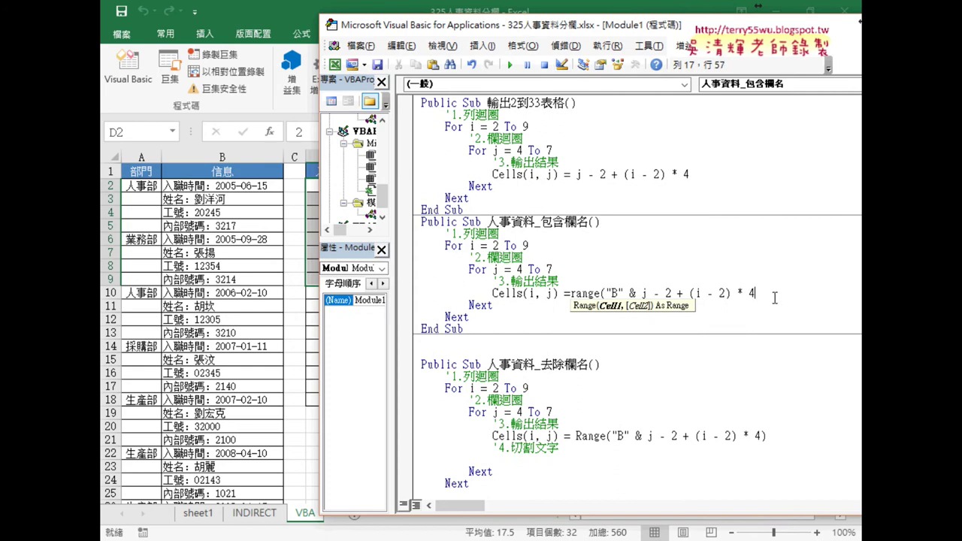
text())
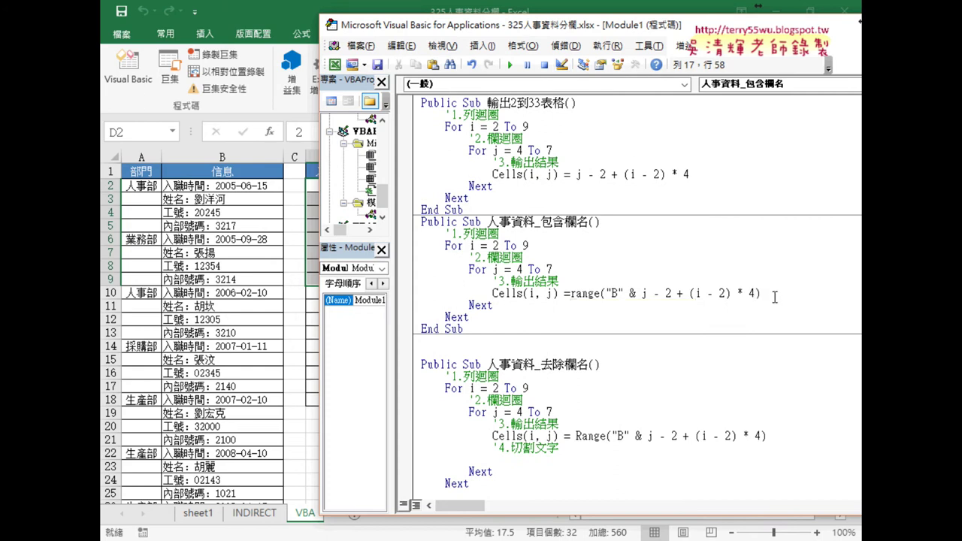
drag(532, 34, 719, 34)
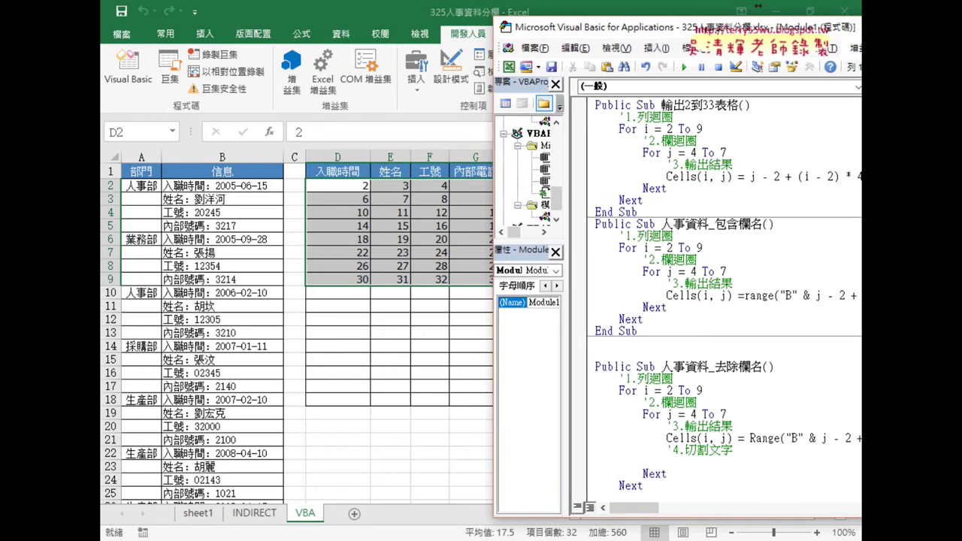
Step: Run 人事資料_包含欄名 to fill D2:G9 with labelled entries such as 入職時間：2005-06-15
click(718, 246)
click(697, 65)
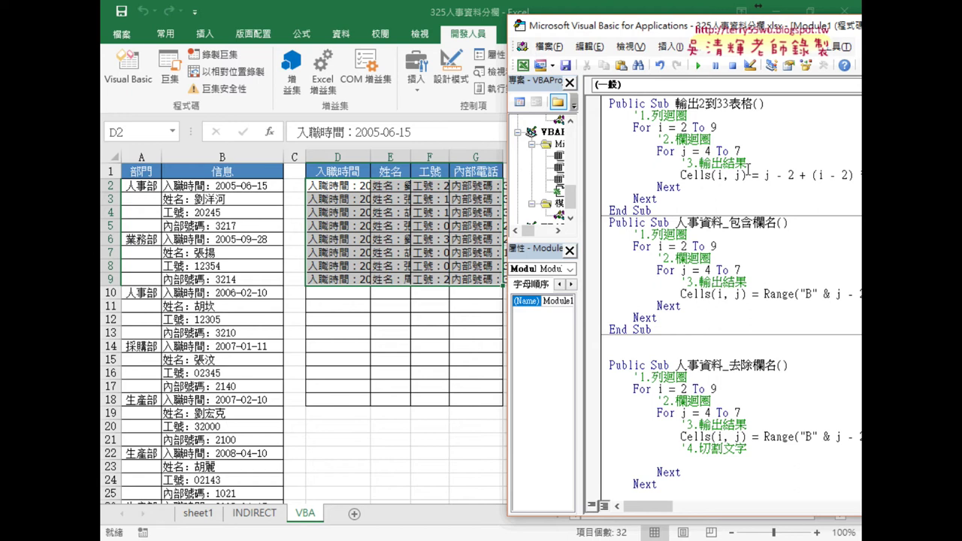
drag(706, 34, 475, 34)
click(585, 223)
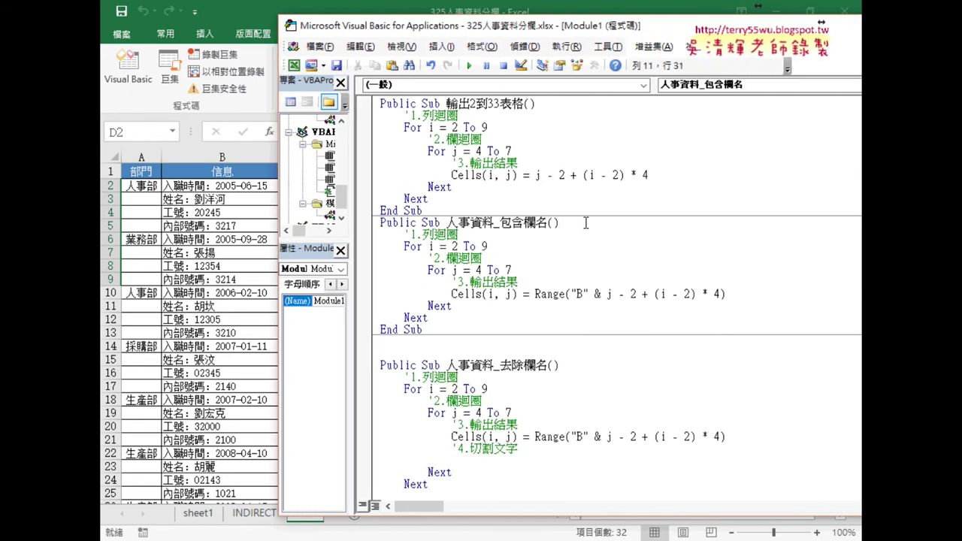
Step: Add k = 2 under the macro header and replace 'j - 2 + (i - 2) * 4' with k
key(Return)
key(Tab)
text(k=2)
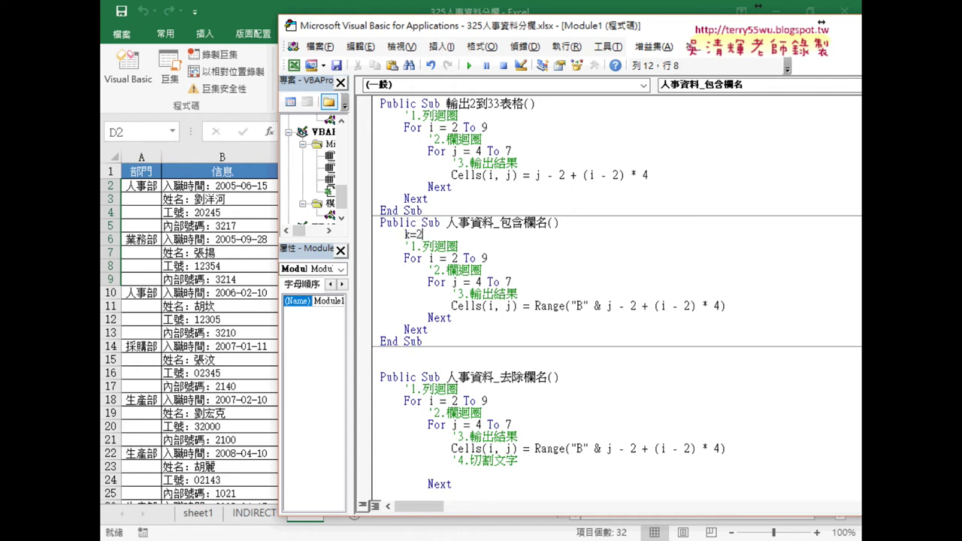
click(606, 306)
drag(607, 306, 720, 307)
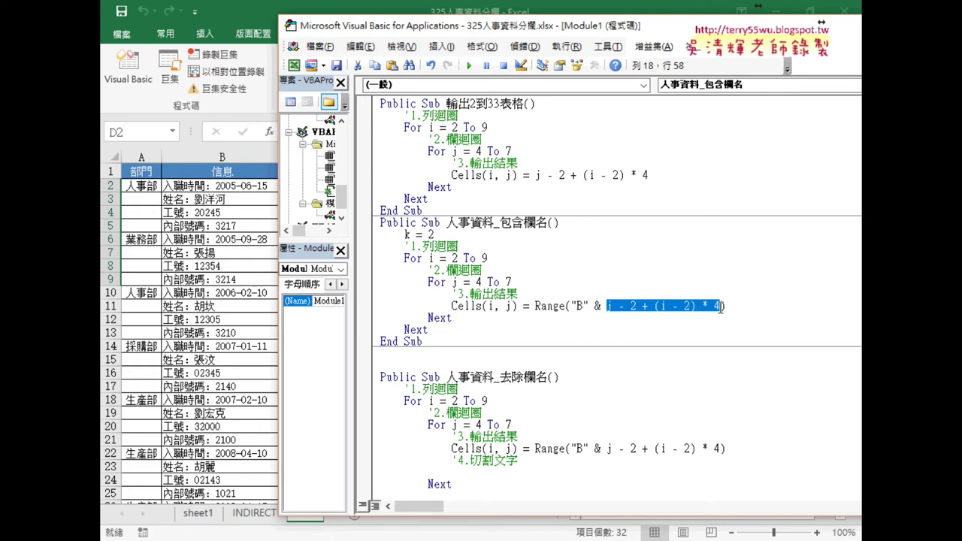
text(k)
Step: Add k = k + 1 on a new line after the Range line
key(Right)
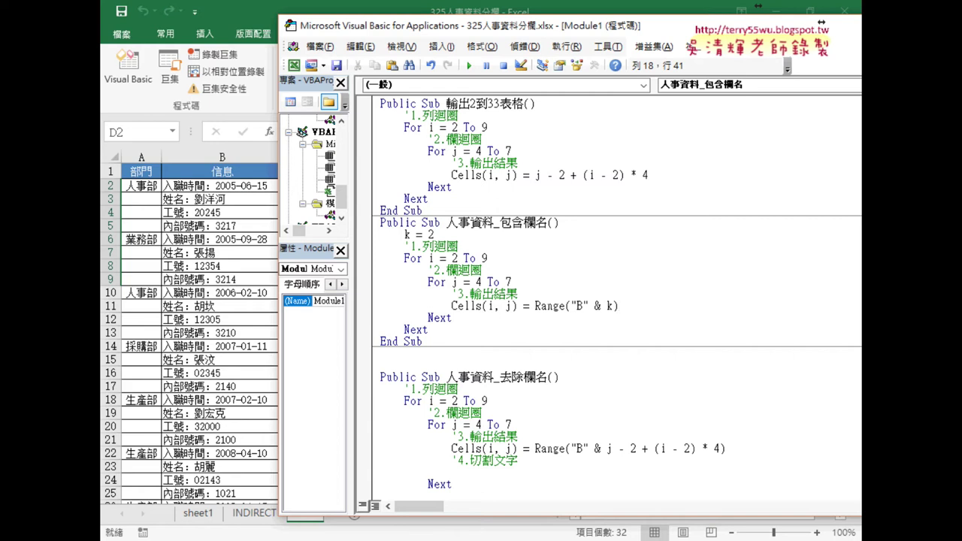
key(Return)
text(k=k+1)
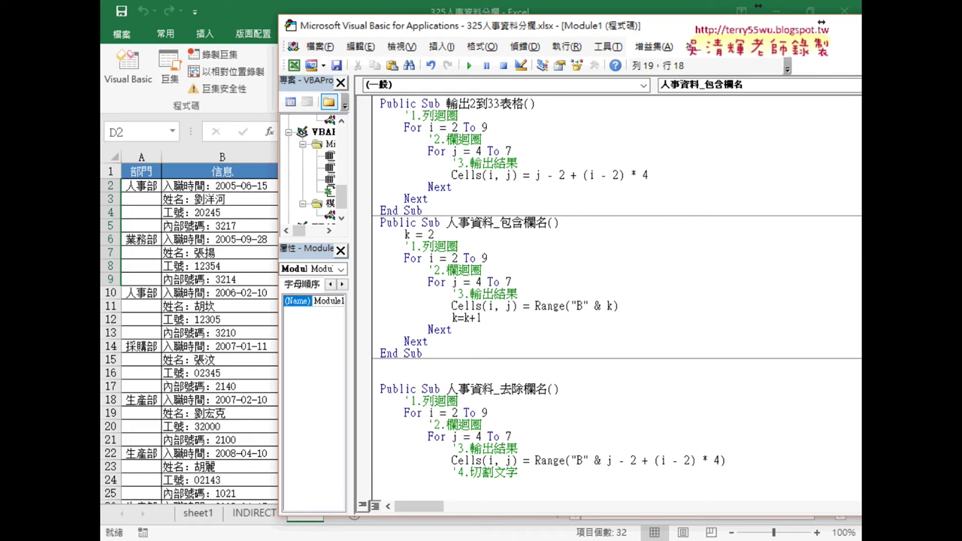
click(579, 244)
drag(517, 27, 707, 31)
click(697, 268)
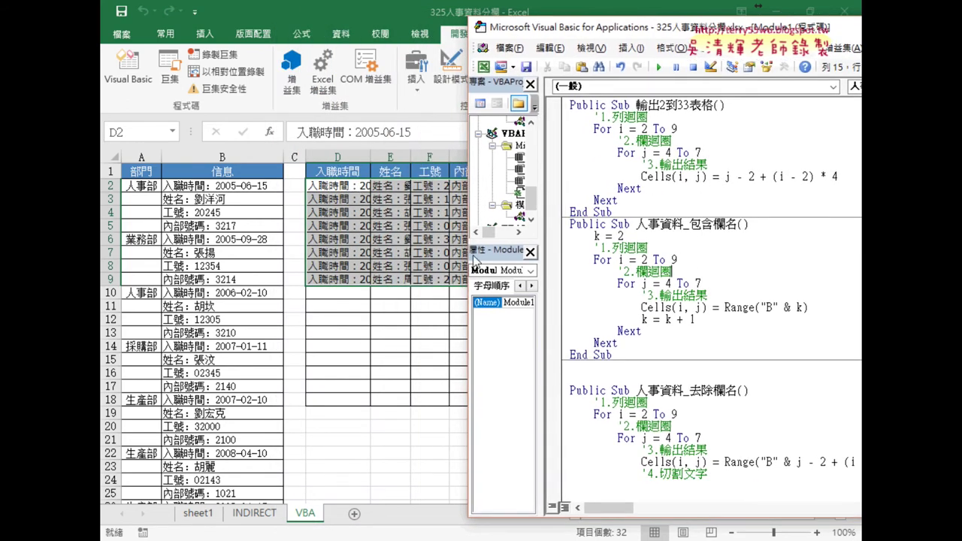
Step: Run 清除 to empty D2:G9, then run the counter-based 人事資料_包含欄名 to refill it
scroll(586, 281, down, 3)
click(627, 448)
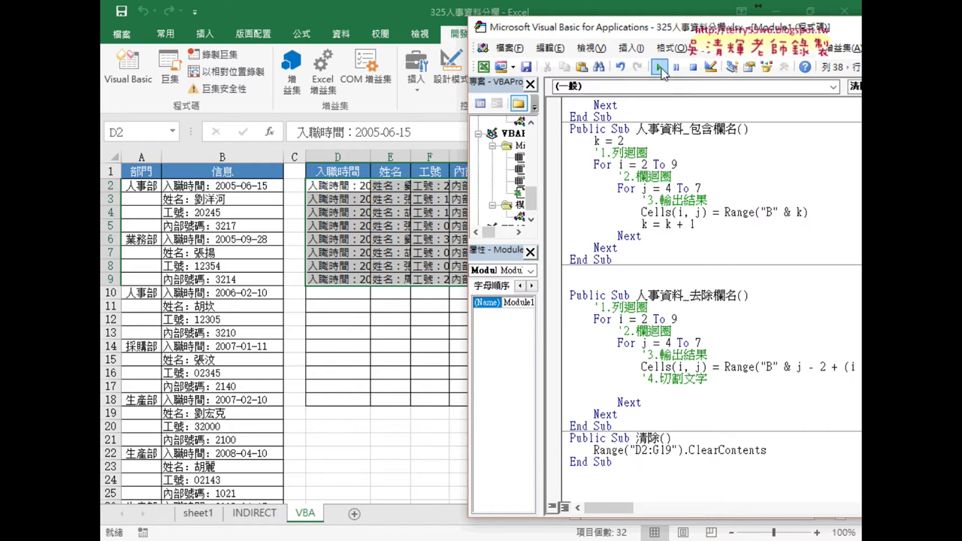
click(659, 67)
scroll(661, 263, up, 2)
click(659, 250)
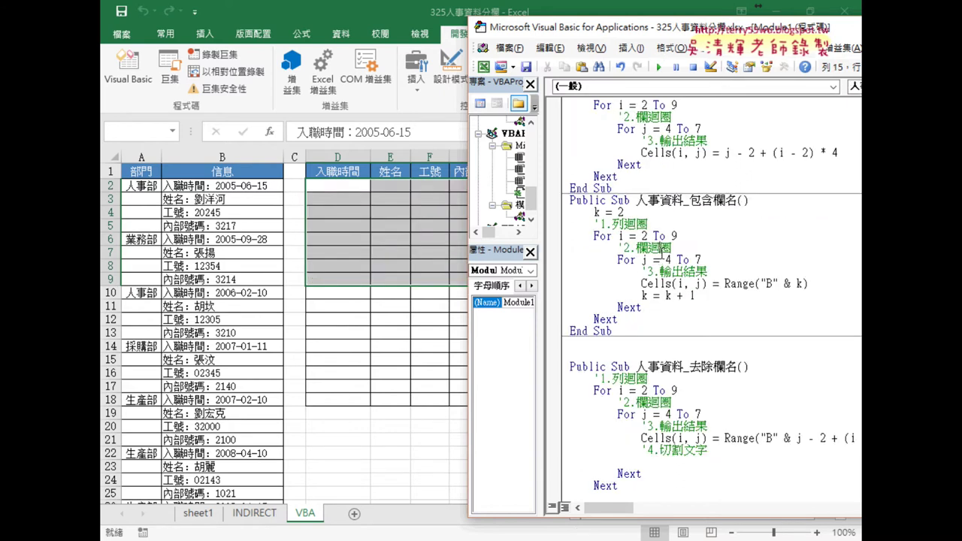
click(658, 68)
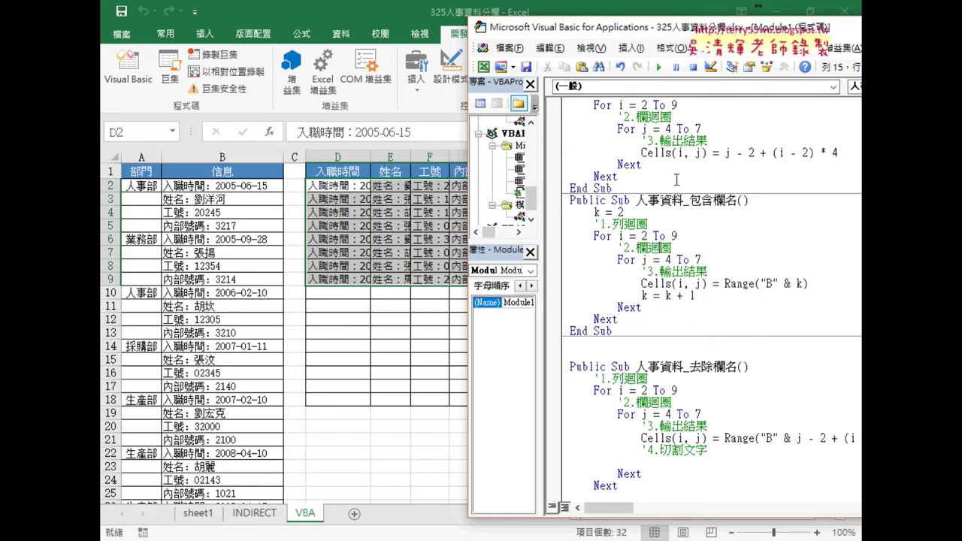
scroll(677, 180, down, 2)
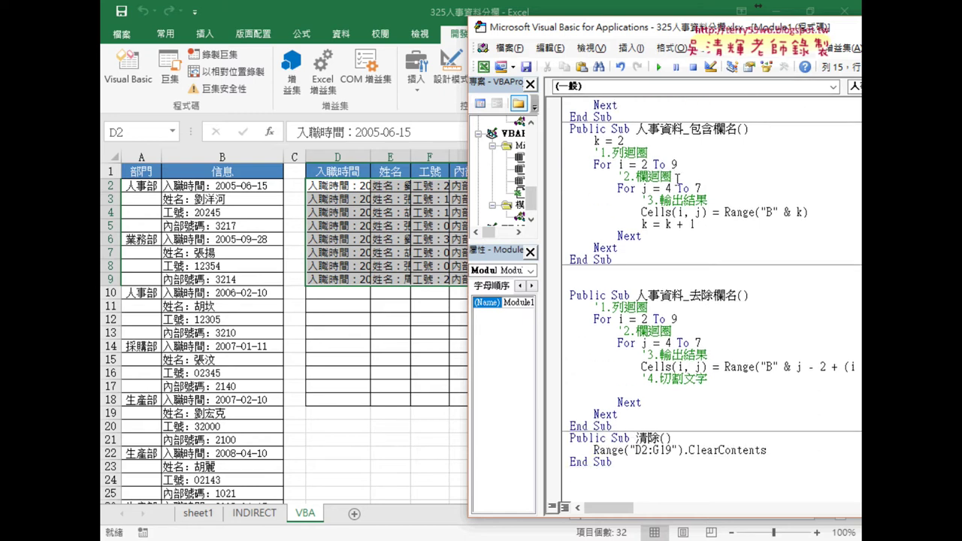
Step: Insert an empty line after the '4.切割文字 comment in 人事資料_去除欄名
drag(685, 29, 517, 25)
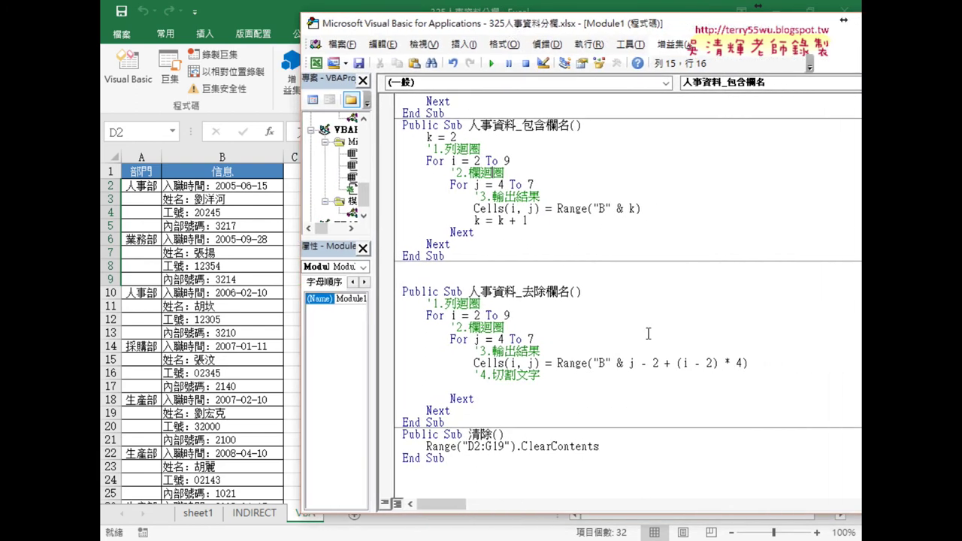
click(763, 368)
drag(542, 375, 480, 374)
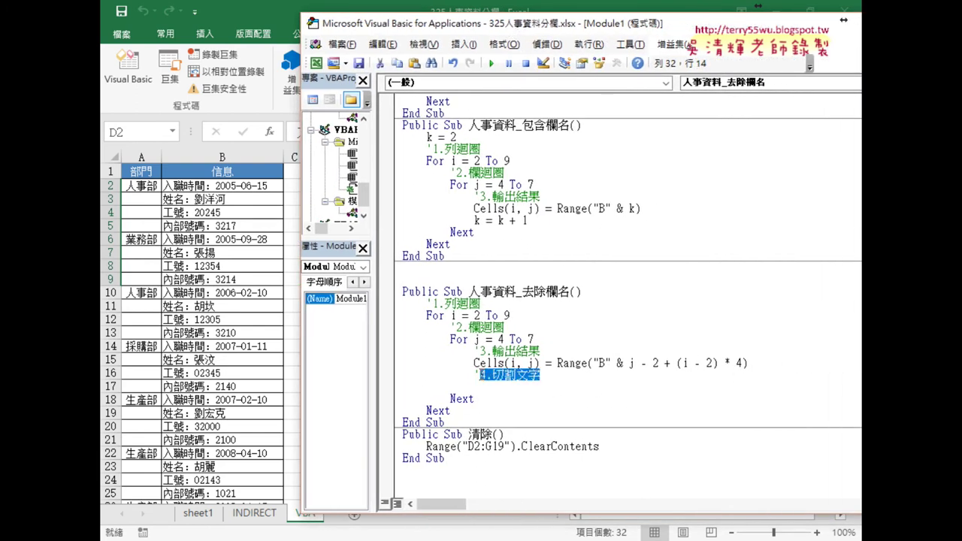
click(562, 376)
key(Return)
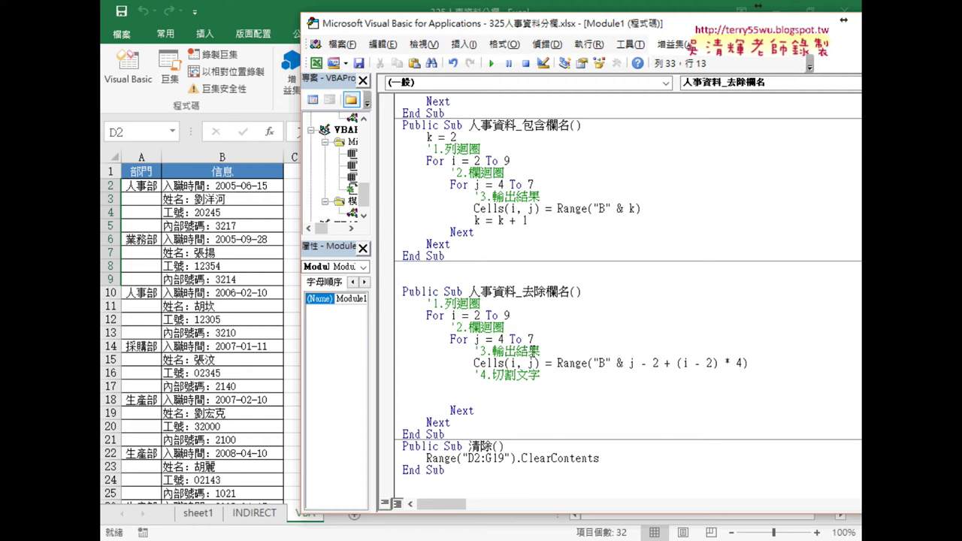
drag(474, 363, 539, 365)
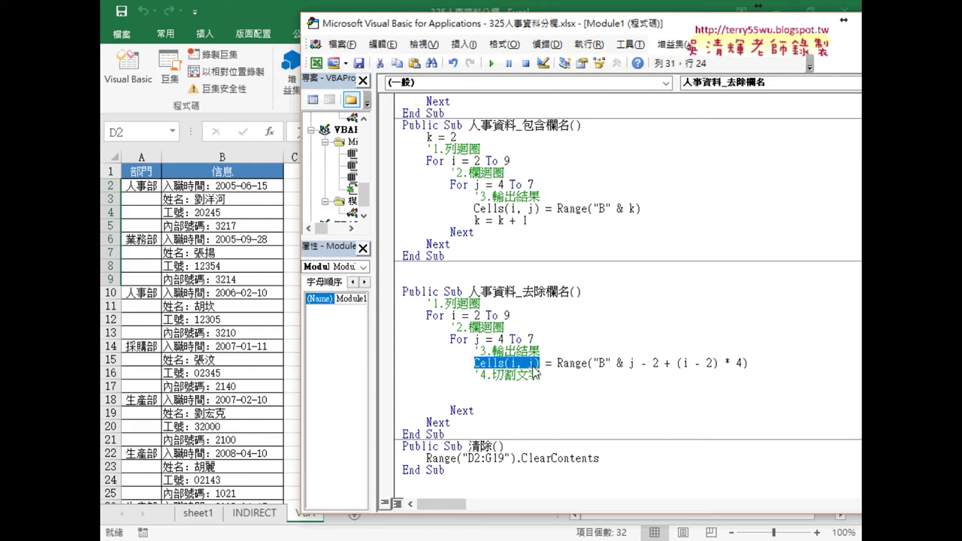
Step: Copy Cells(i, j) onto the new line and start it with =mid(, dismissing the syntax warning
drag(499, 391, 499, 391)
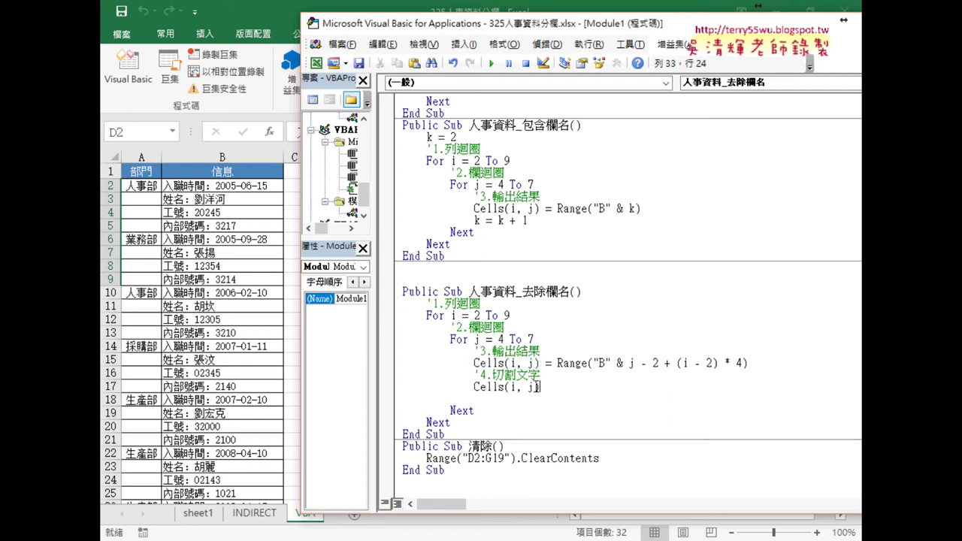
text(=)
text(mid)
text(()
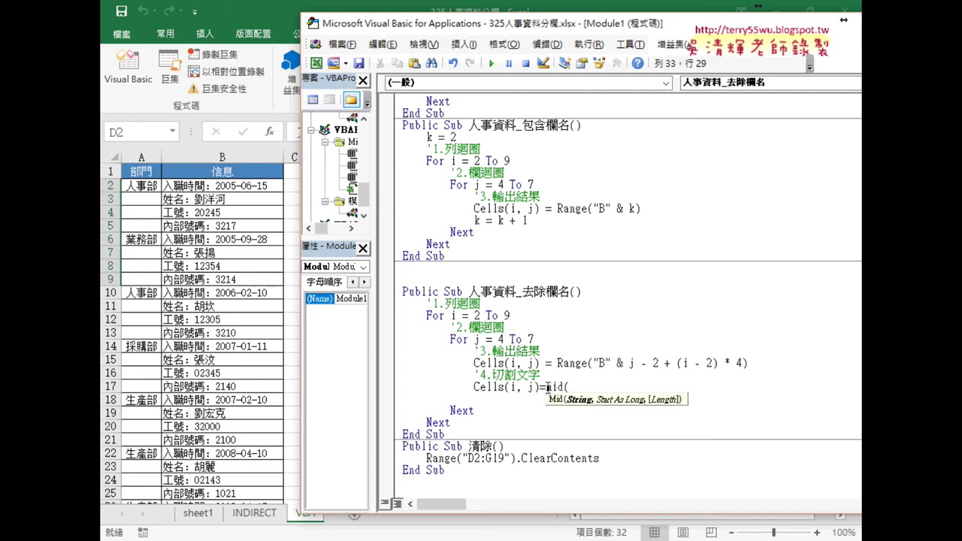
click(551, 373)
click(453, 331)
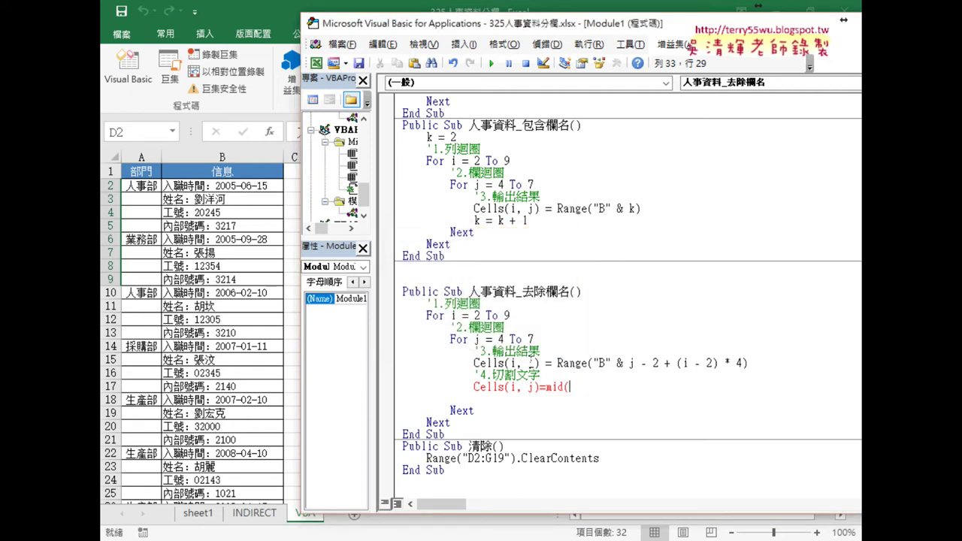
Step: Copy the Range("B" & ...) source expression into Mid and add ,len(cells(1,j)) as the start position
drag(556, 363, 747, 363)
mouse_move(740, 363)
mouse_down()
mouse_move(622, 388)
mouse_move(754, 388)
mouse_up()
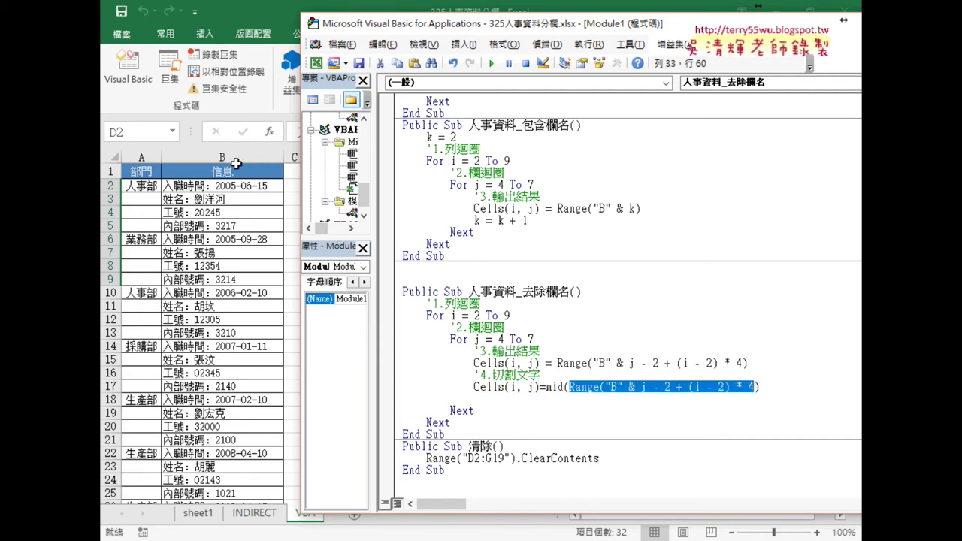
click(768, 388)
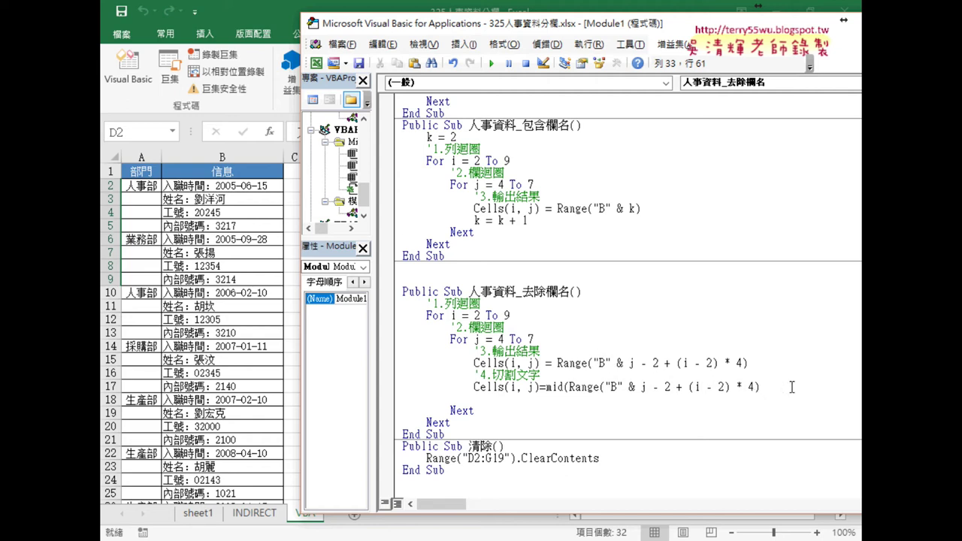
text(,)
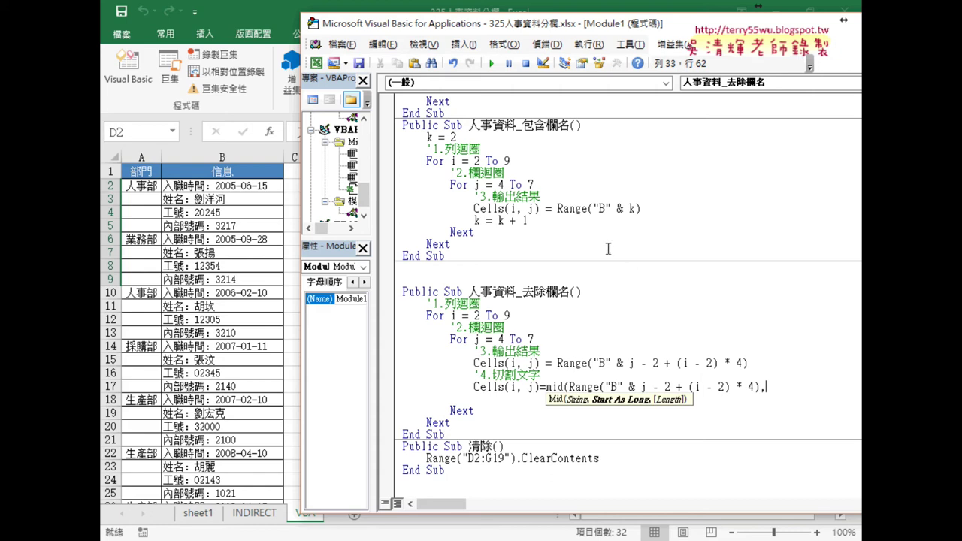
drag(467, 32, 433, 32)
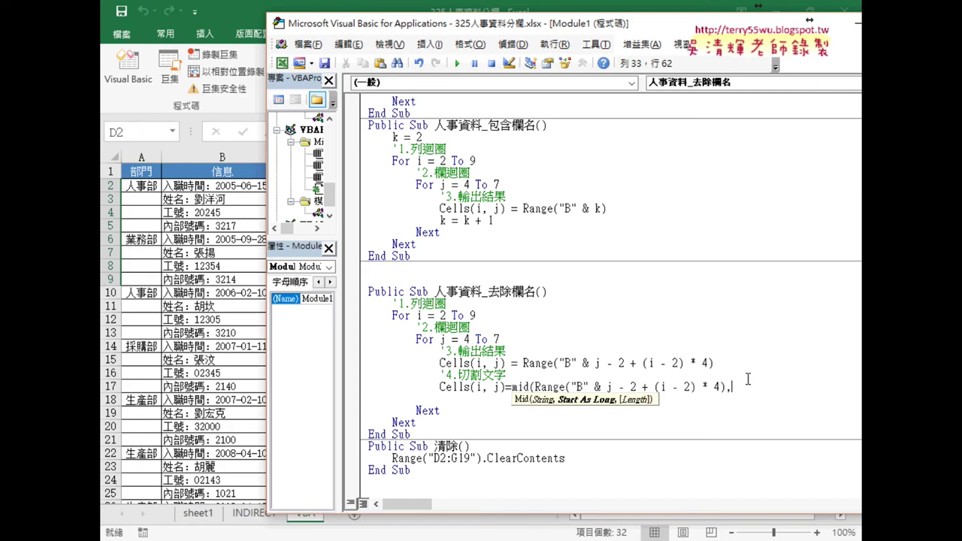
text(le)
text(n()
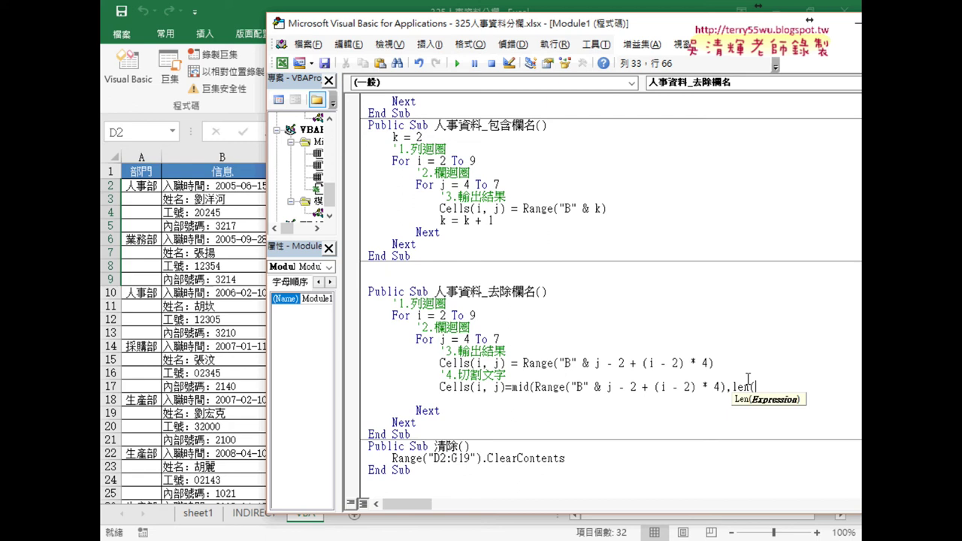
text(cells()
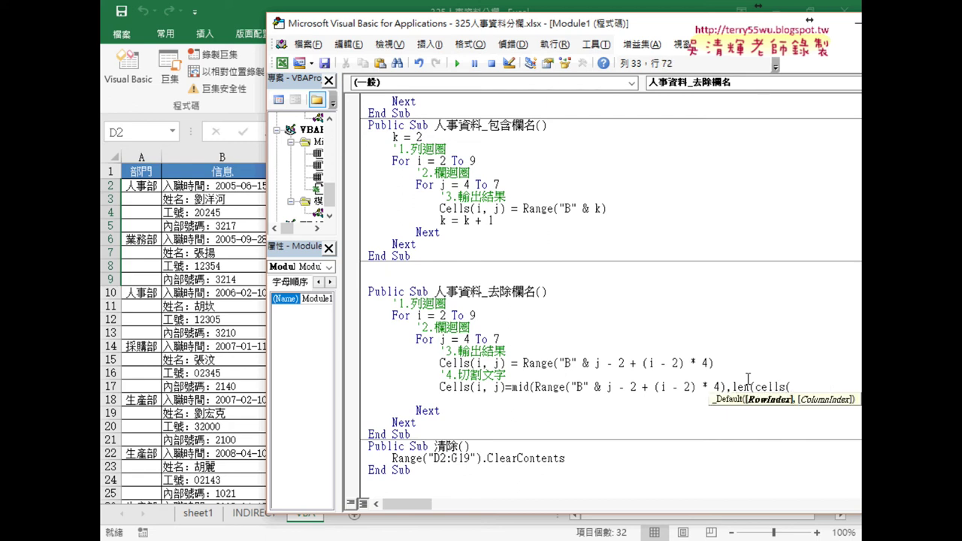
text(1)
text(,j))
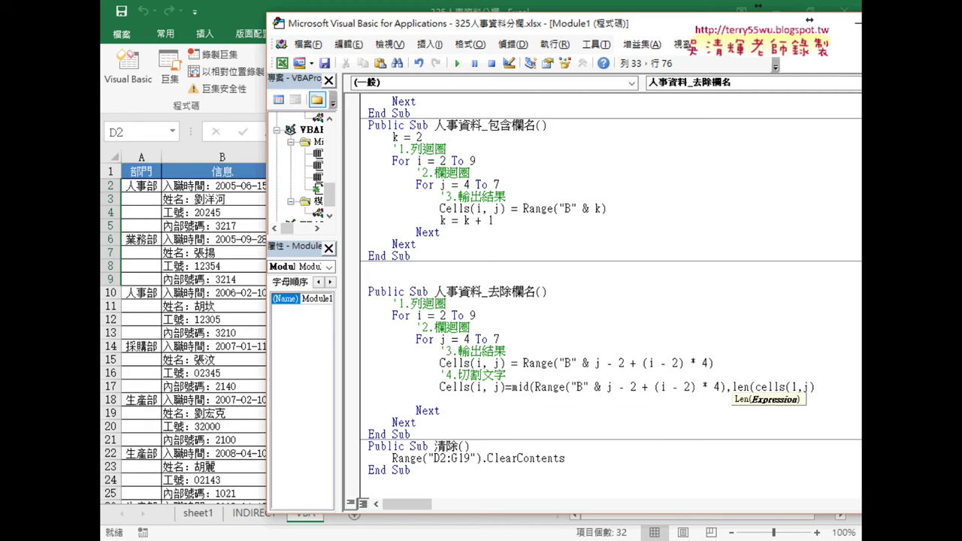
text())
drag(816, 388, 754, 387)
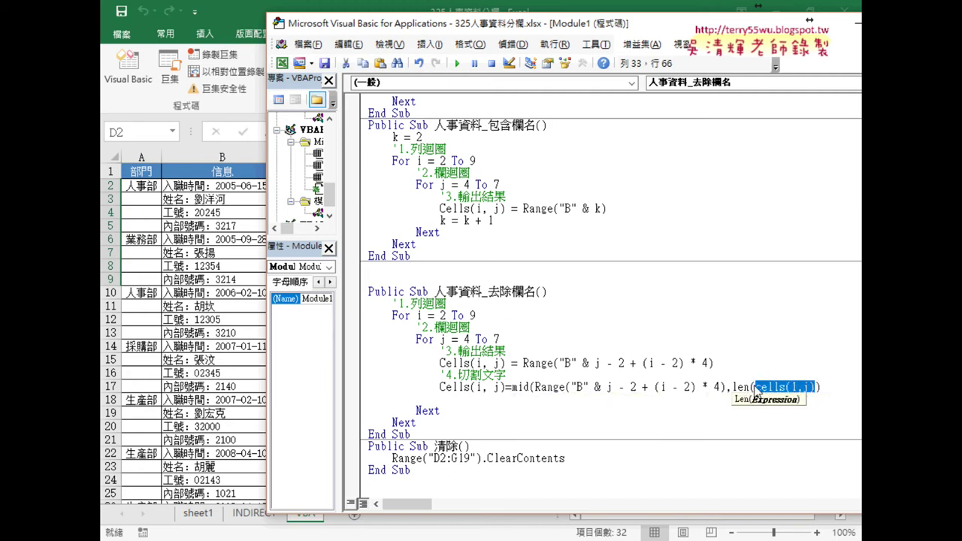
Step: Finish the line as Mid(Range(...), Len(Cells(1, j)), 99) by adding ,99)
mouse_move(756, 339)
mouse_down()
mouse_move(759, 362)
mouse_move(788, 364)
mouse_move(798, 392)
mouse_up()
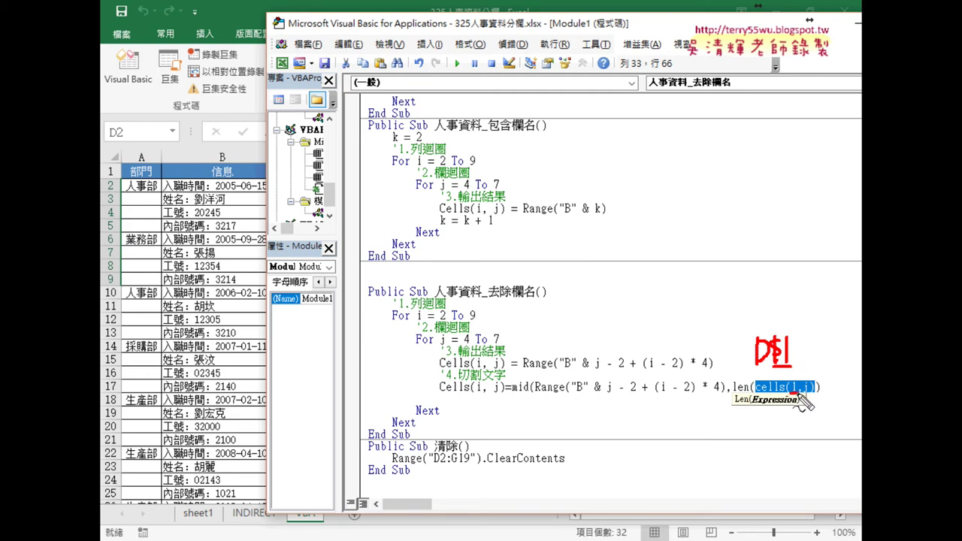
drag(800, 392, 808, 392)
drag(460, 345, 472, 346)
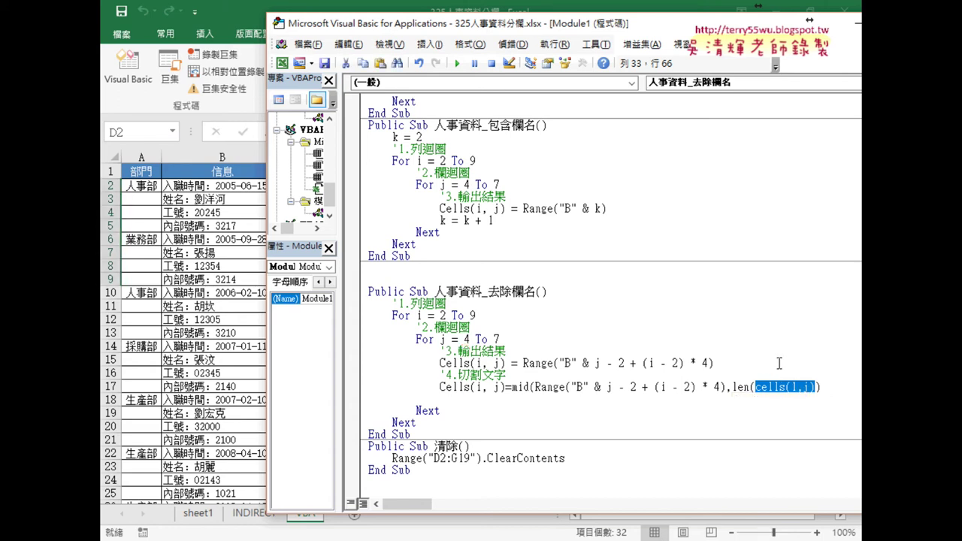
click(831, 386)
text(,)
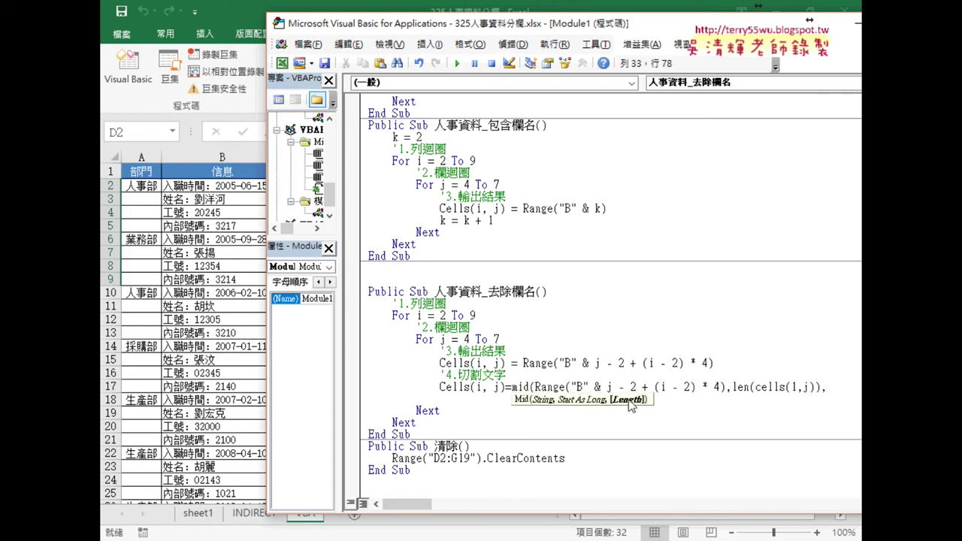
text(99)
text())
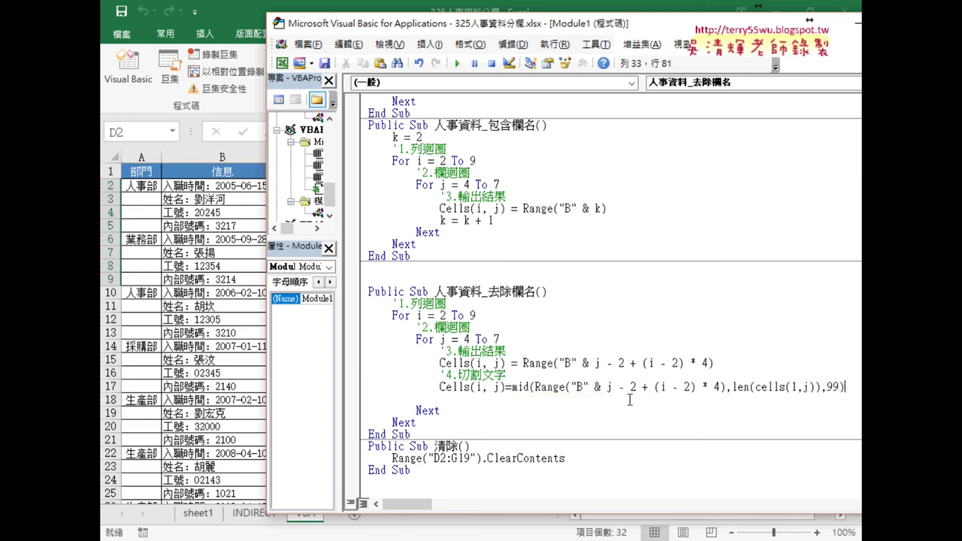
click(585, 443)
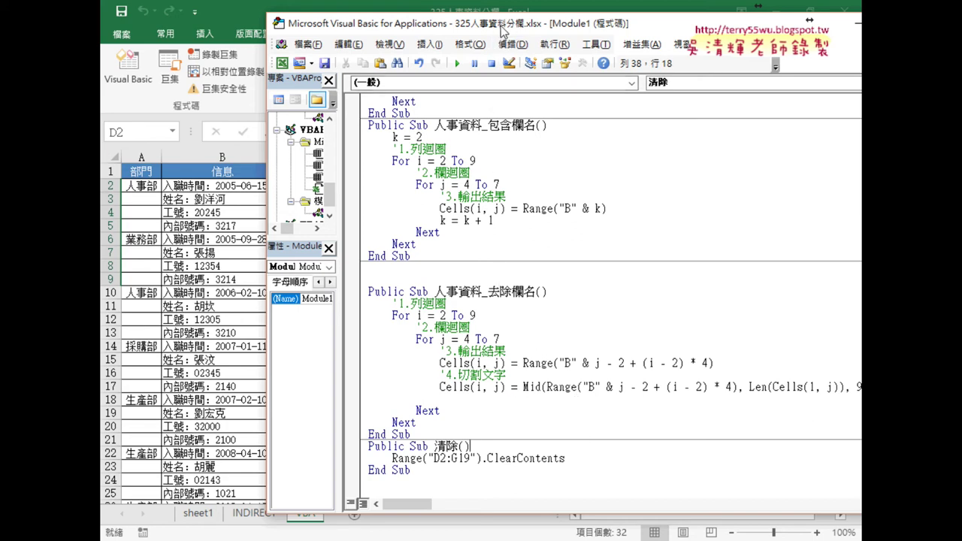
drag(502, 30, 712, 33)
Step: Delete the blank line above Next and add +2 after Len(Cells(1, j))
click(730, 366)
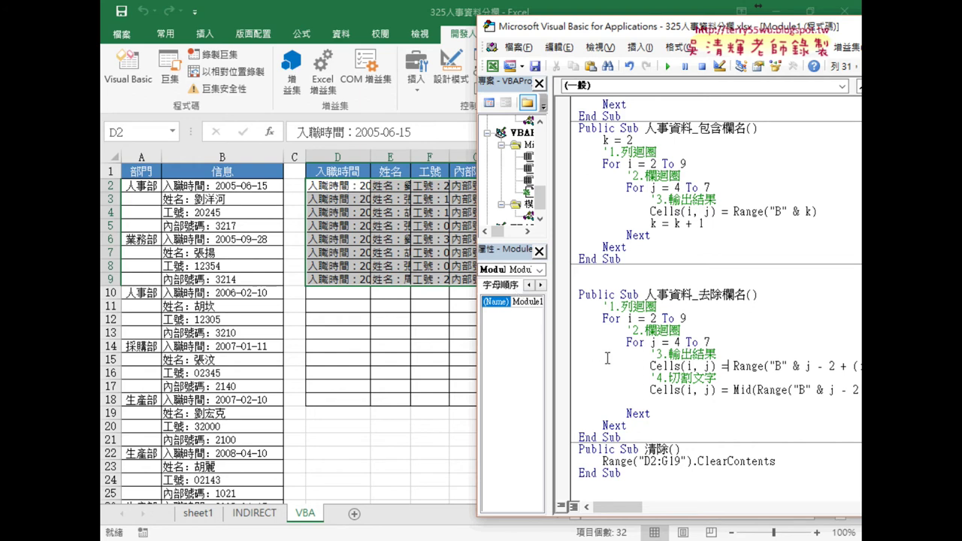
click(631, 398)
key(Delete)
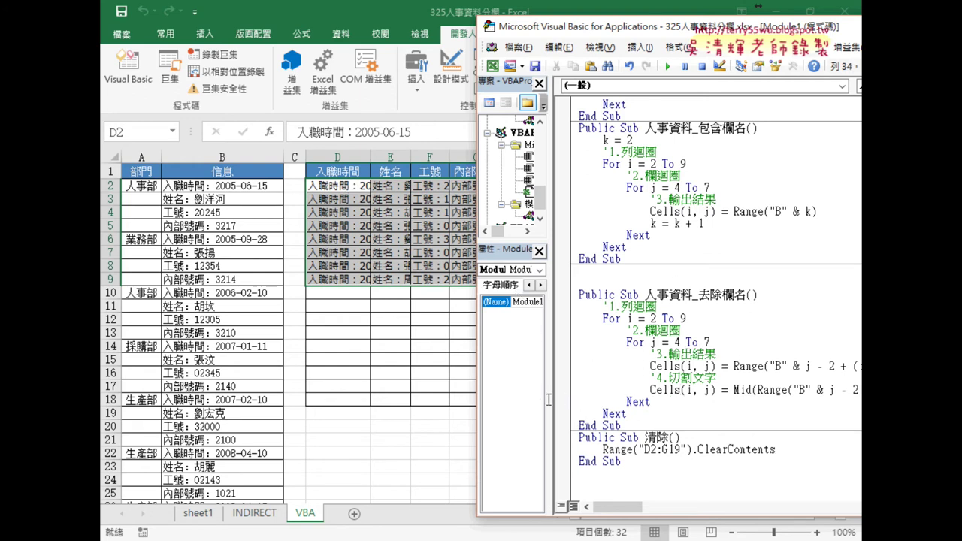
drag(644, 36, 447, 37)
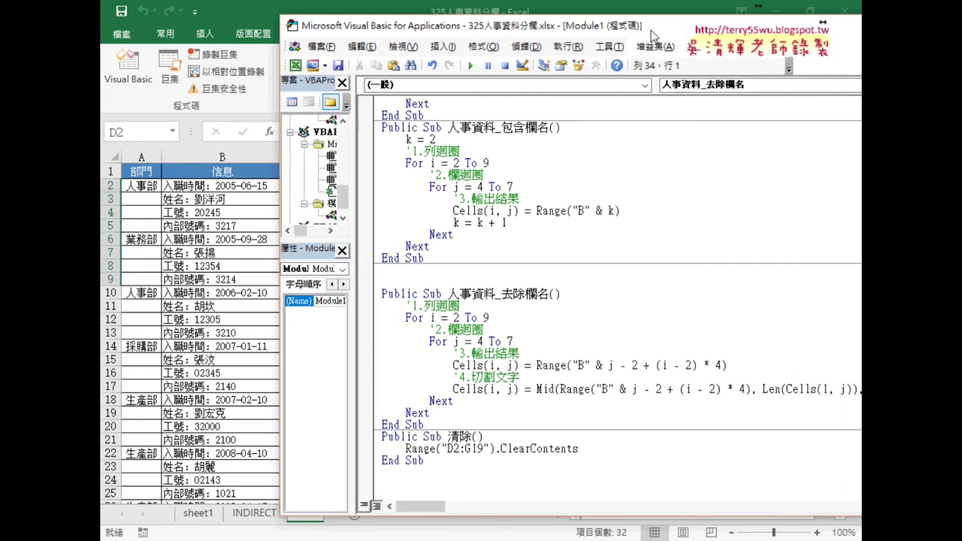
drag(650, 30, 556, 30)
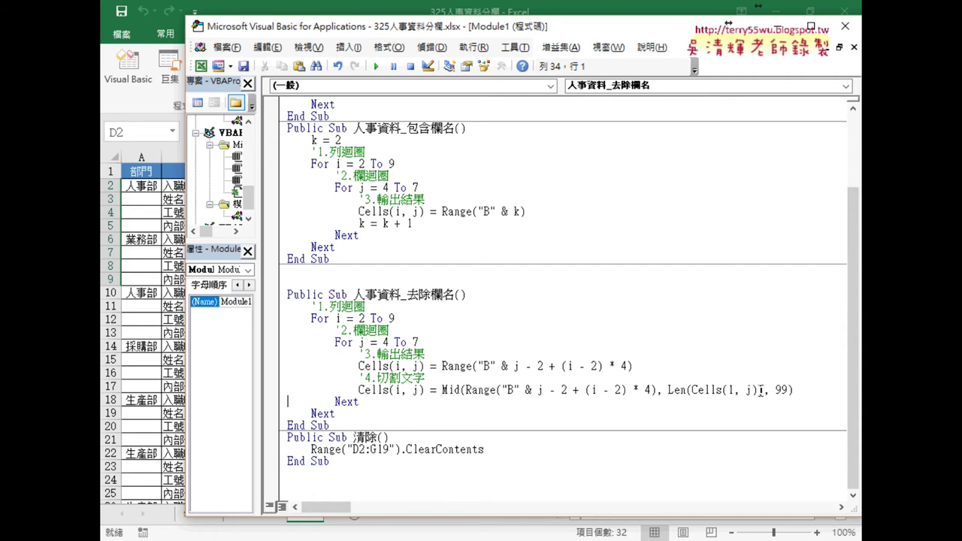
click(763, 391)
text(+2)
Step: Run 人事資料_去除欄名 to fill D2:G9 with bare values like 2005/6/15 and 20245
drag(443, 34, 708, 33)
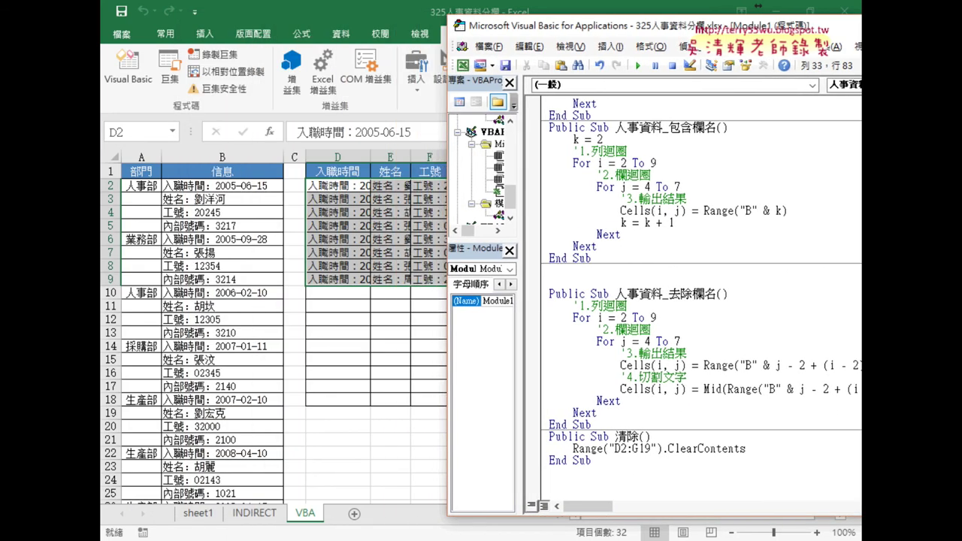
click(667, 342)
click(641, 66)
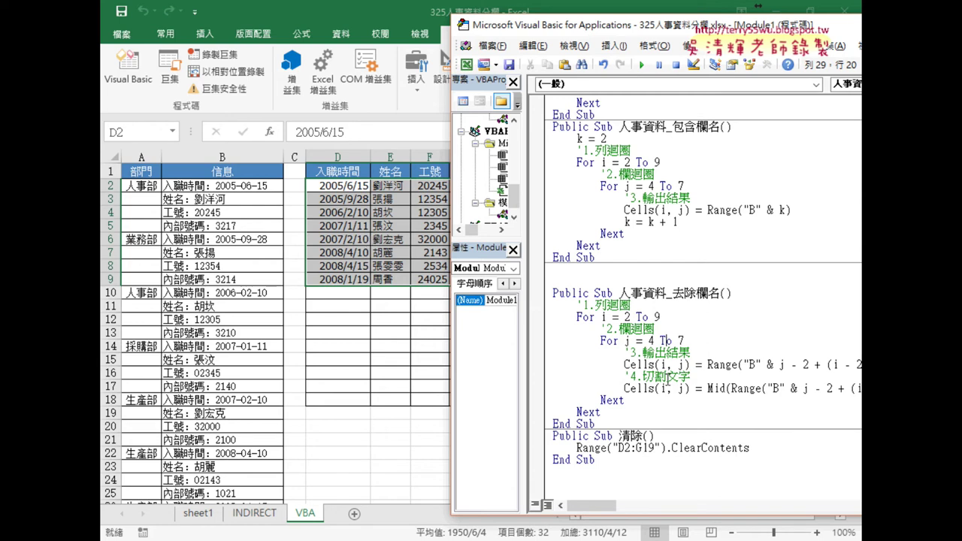
click(662, 448)
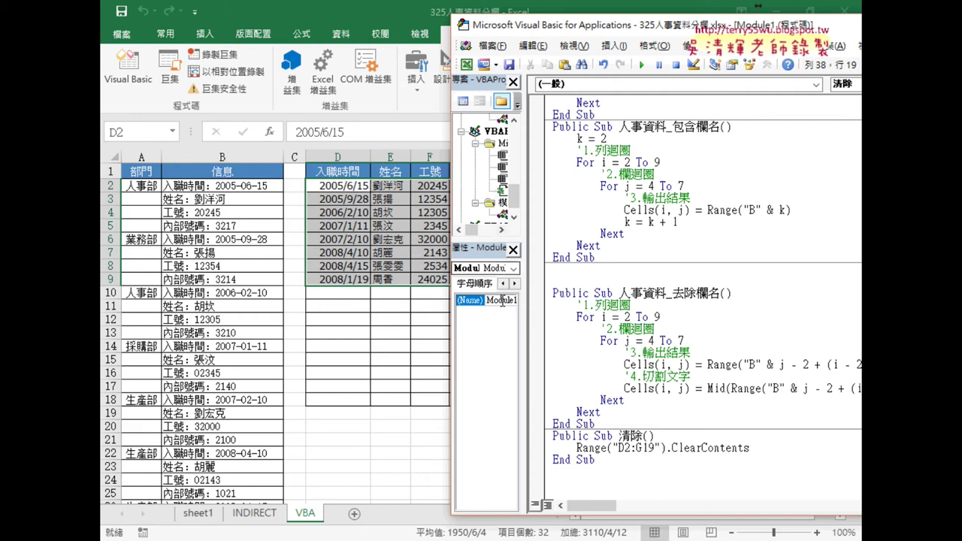
Step: Retype the ClearContents call in the clearing macro and run it to empty the output table
mouse_move(660, 448)
mouse_down()
mouse_move(613, 449)
mouse_move(764, 448)
mouse_up()
text(.)
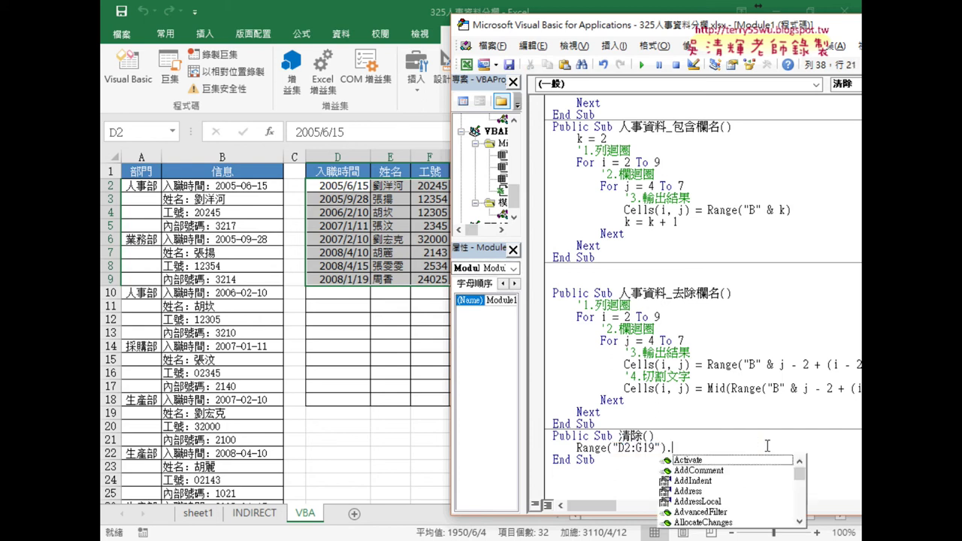
text(cl)
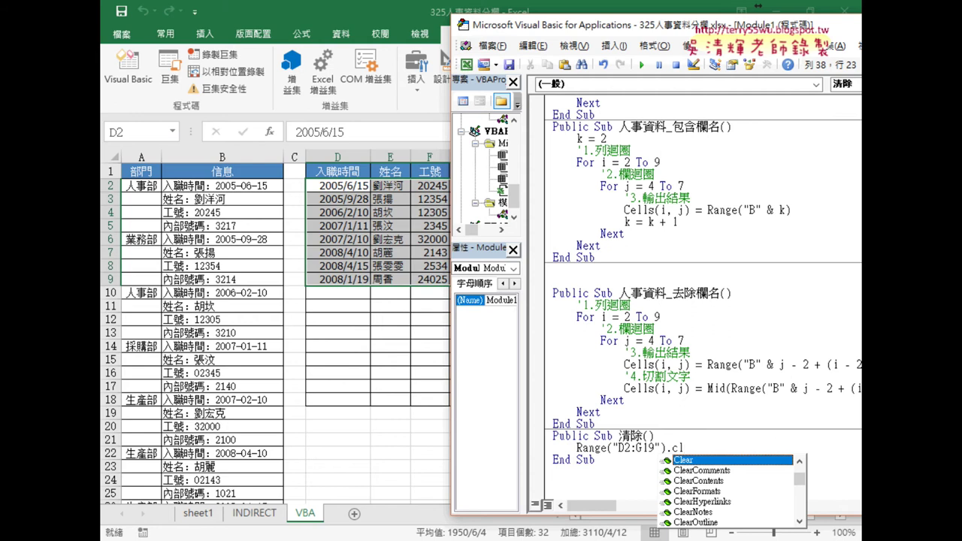
key(Down)
key(Down)
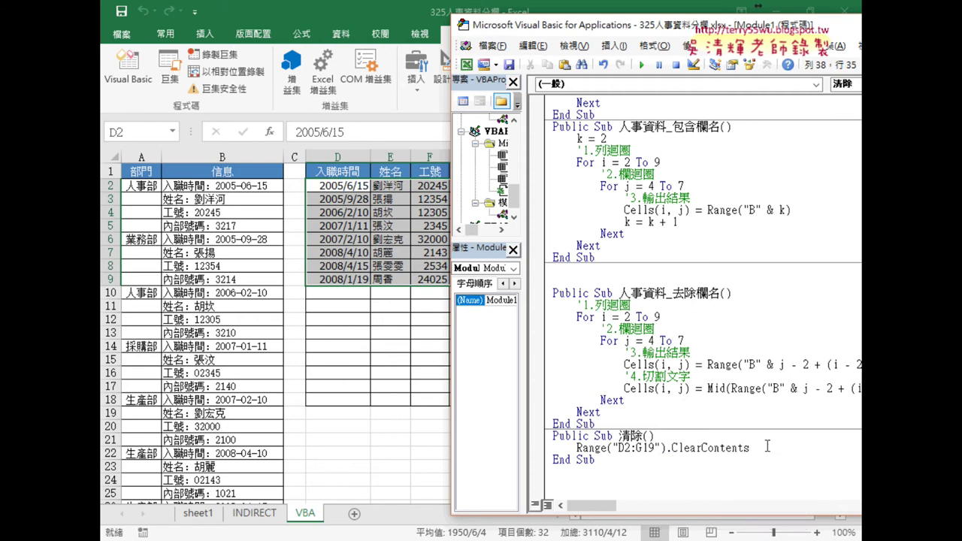
click(641, 66)
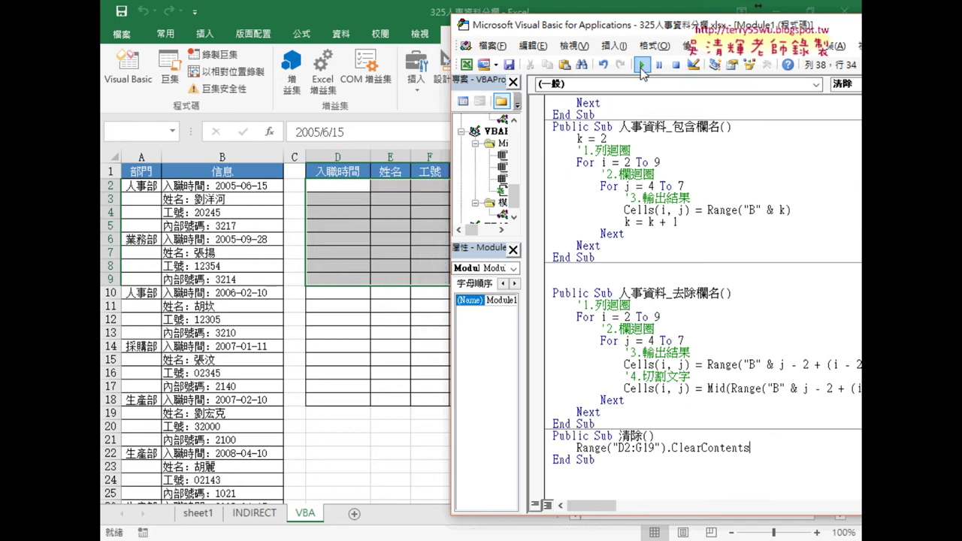
Step: Run 輸出2到33表格 to refill D2:G9 with 2 through 33, column D showing dates
scroll(655, 160, up, 3)
click(655, 160)
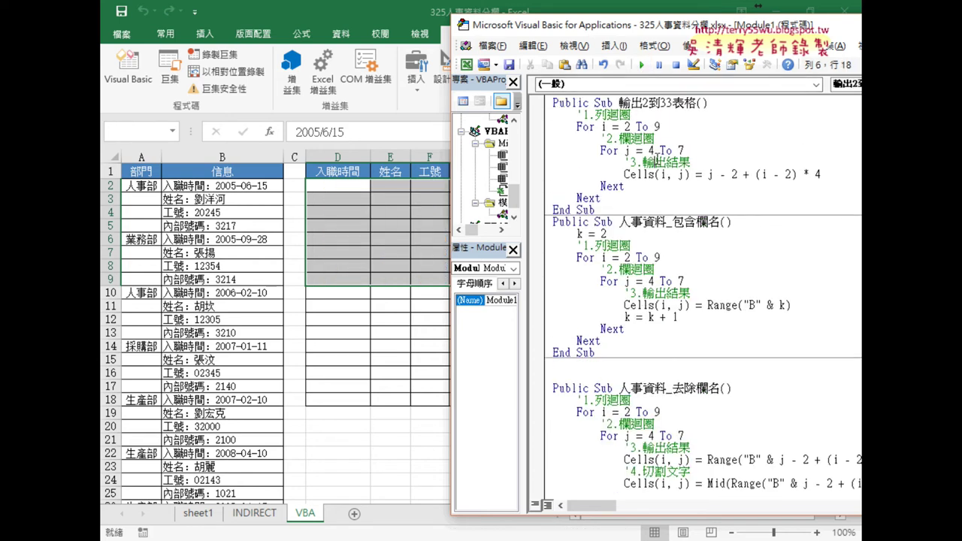
click(638, 66)
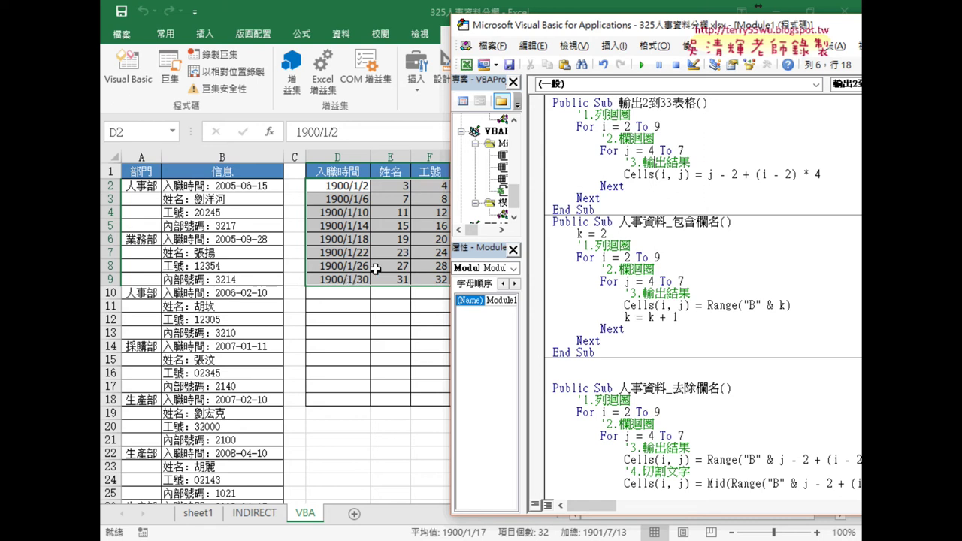
Step: Insert a blank line below the '3.輸出結果 comment, then return to cell D2 on the sheet
click(715, 163)
key(Return)
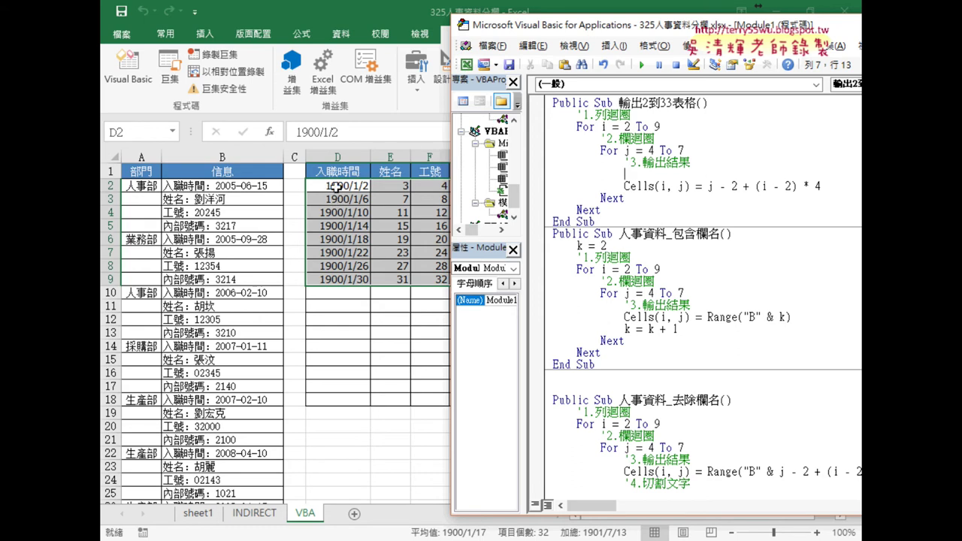
click(333, 187)
right_click(340, 186)
Step: In D2's Custom number formats, replace G/通用格式 with @ to show the text code, then cancel
click(394, 436)
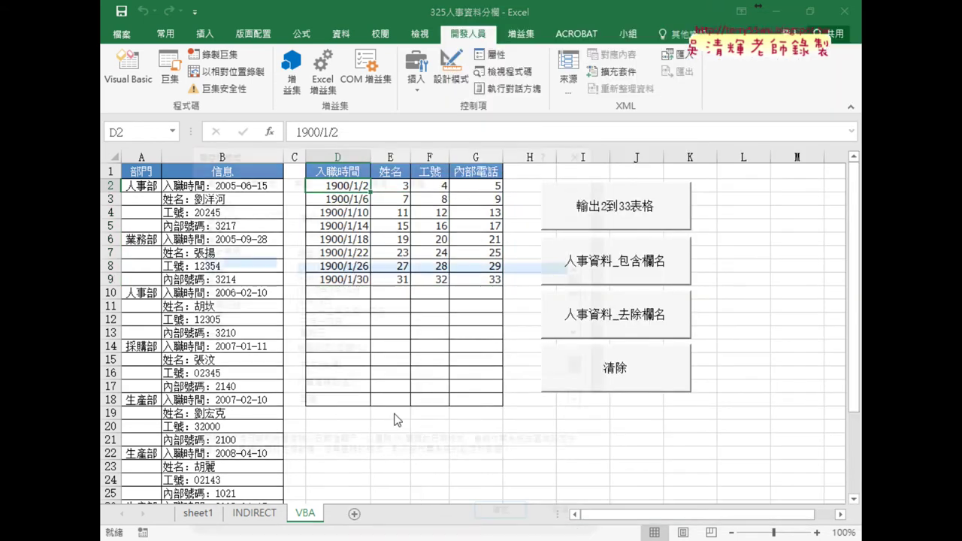
click(234, 215)
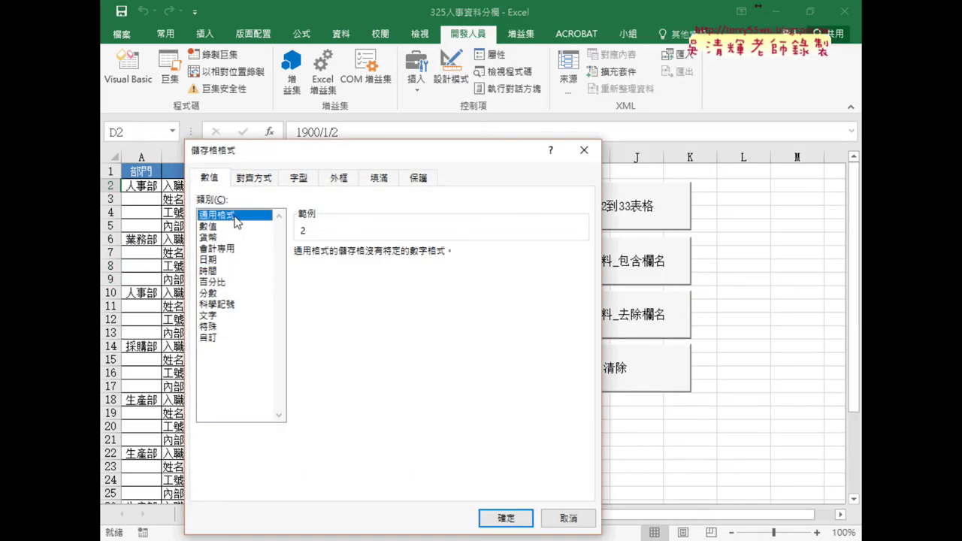
click(218, 337)
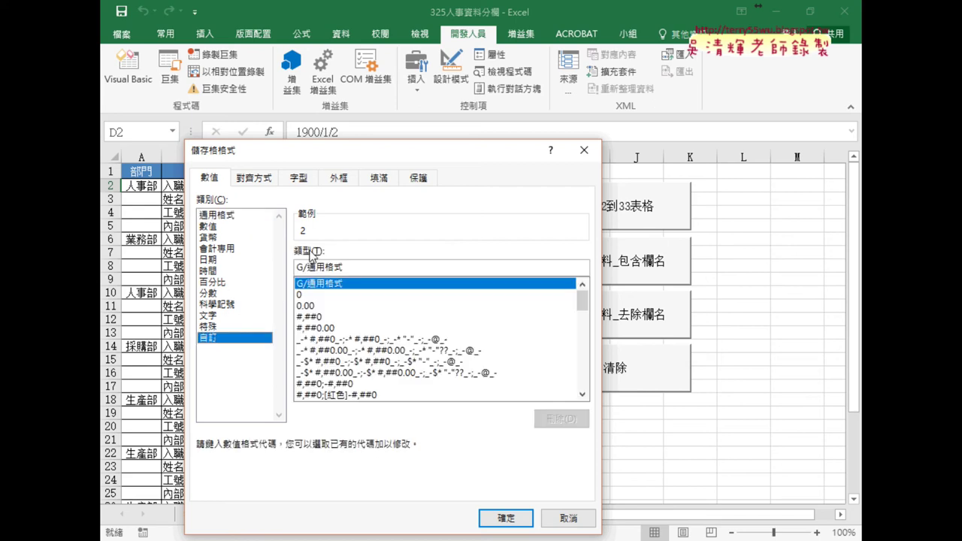
click(223, 215)
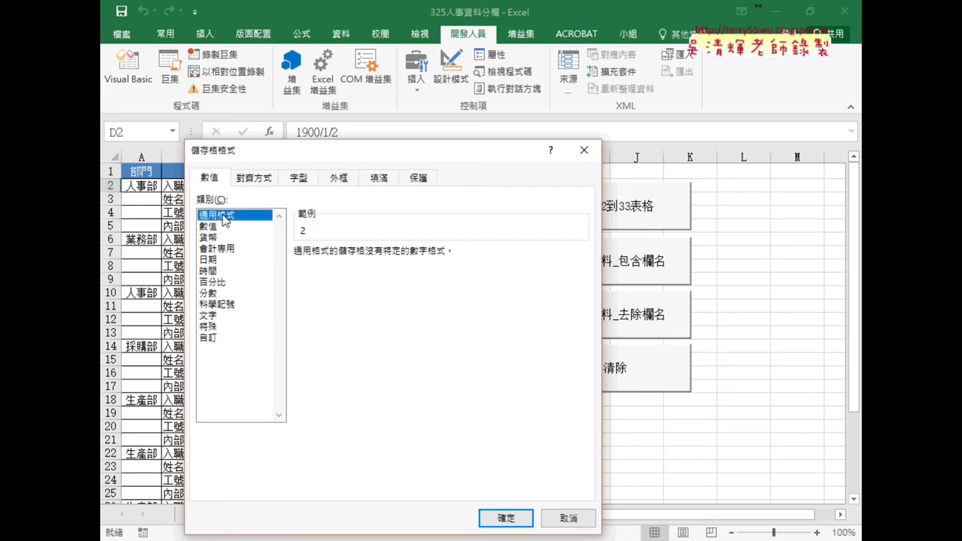
click(217, 337)
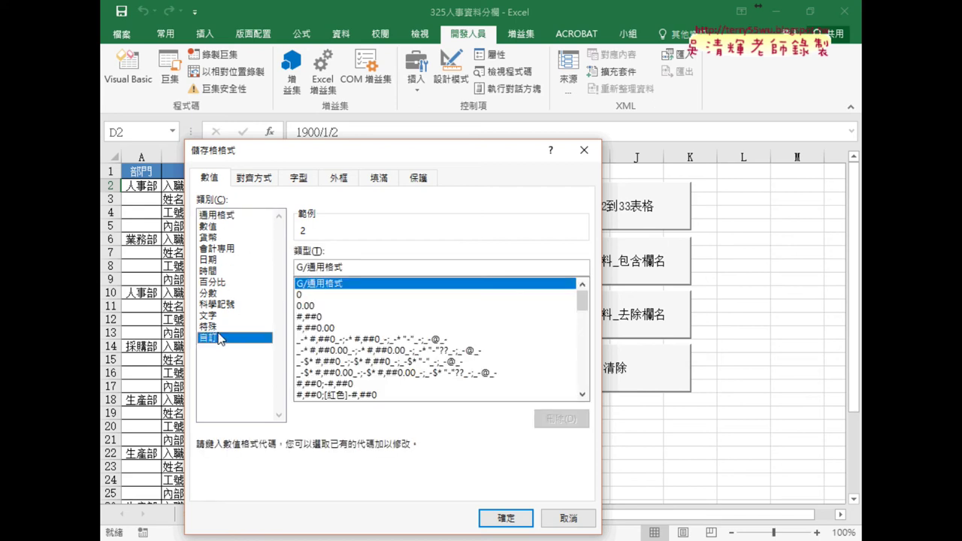
double_click(348, 269)
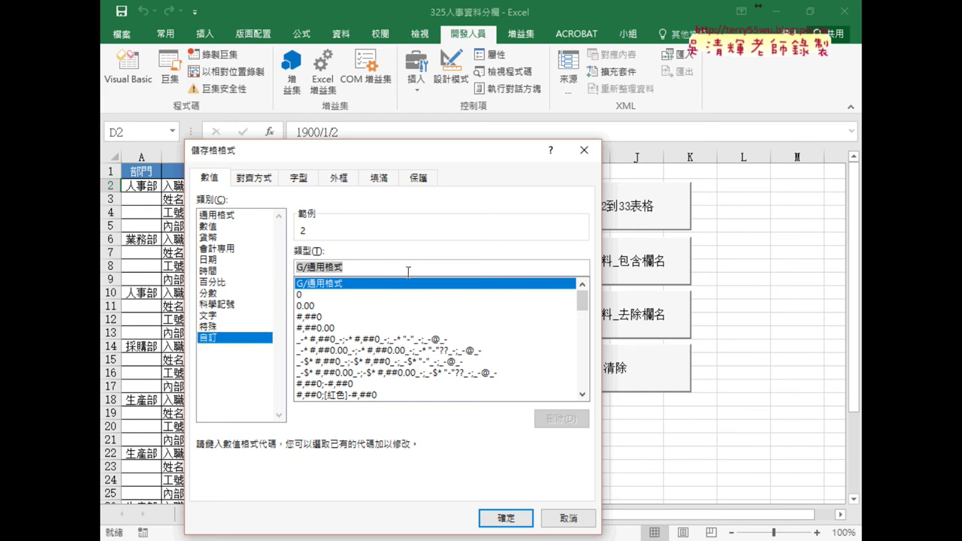
text(@)
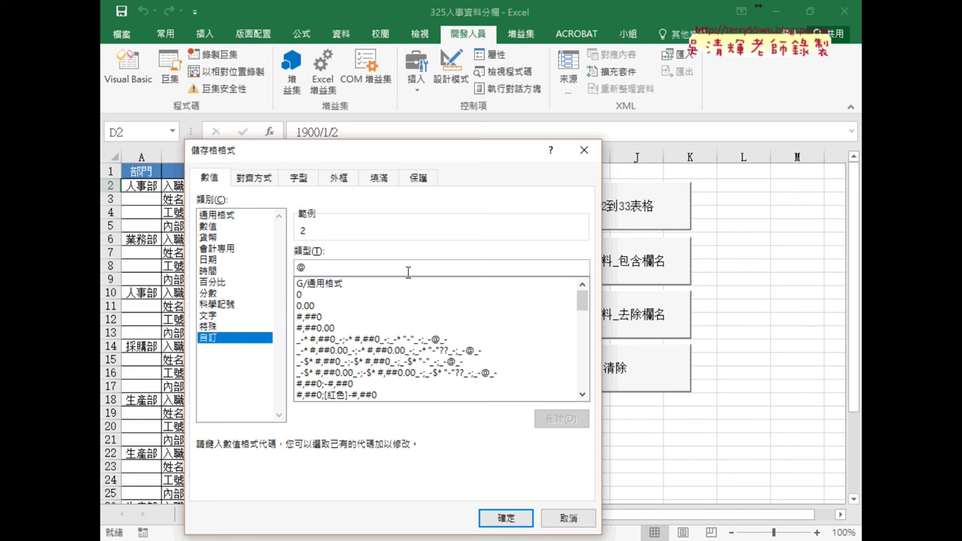
click(569, 519)
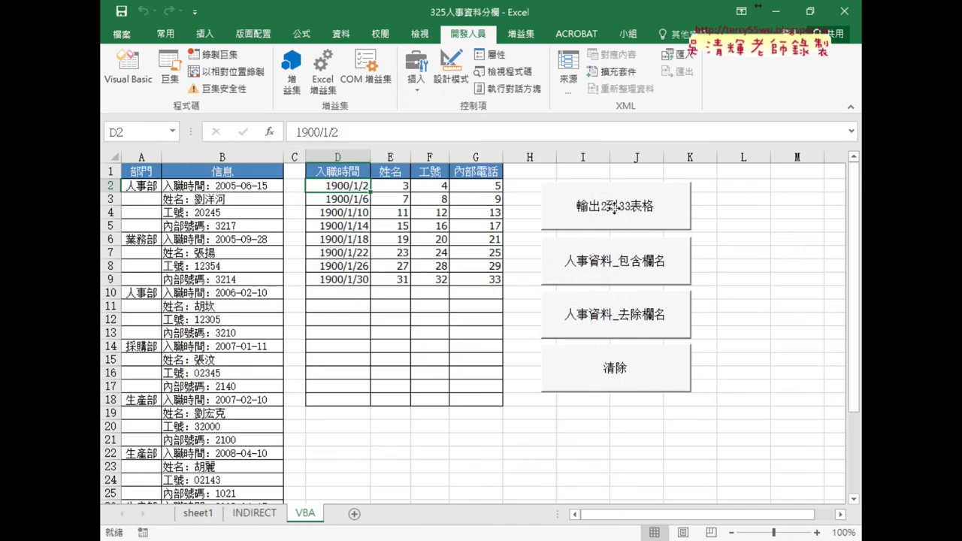
Step: Open the 輸出2到33表格 macro from its button and add Cells(i, j).NumberFormatLocal = "@" above the assignment
right_click(655, 186)
click(672, 327)
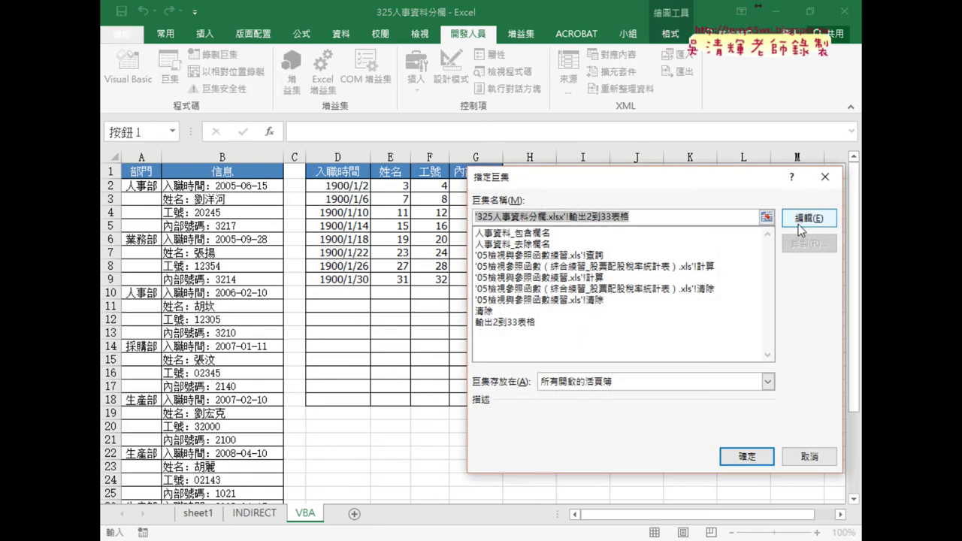
click(801, 225)
text(cells)
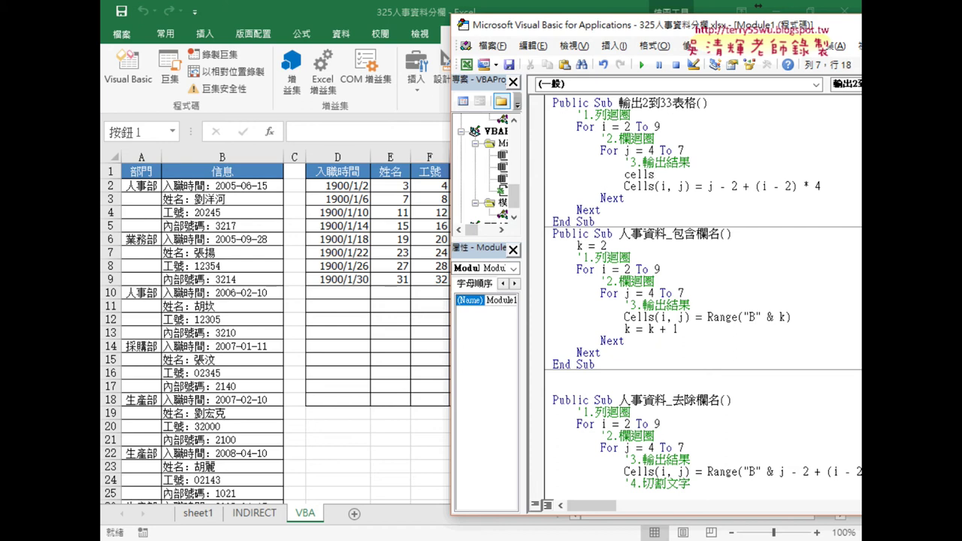
text(.)
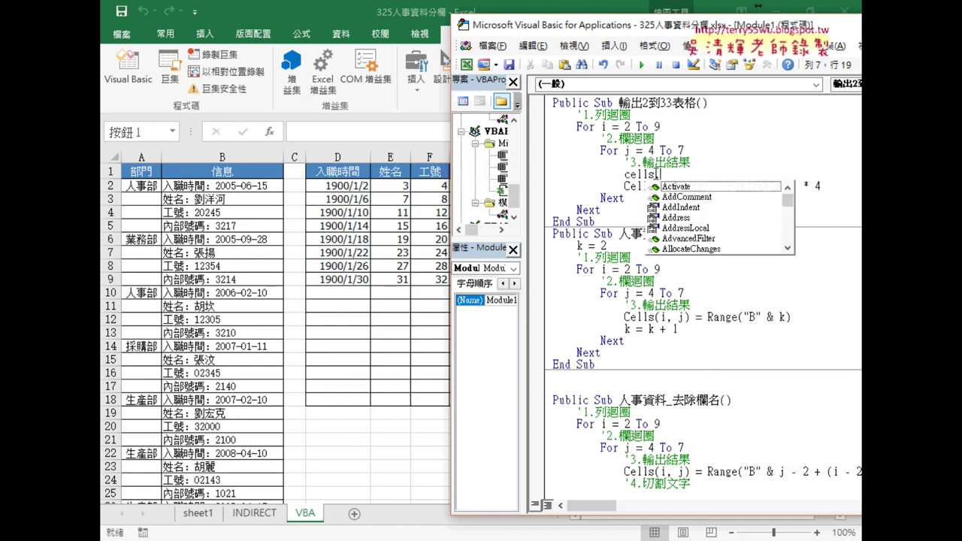
text(n)
key(Down)
key(Down)
key(Down)
key(Down)
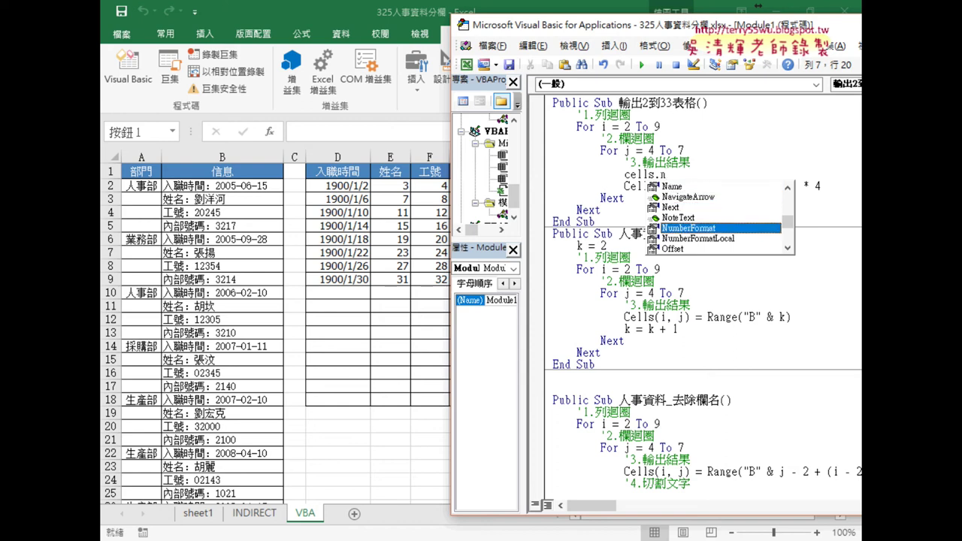
key(Down)
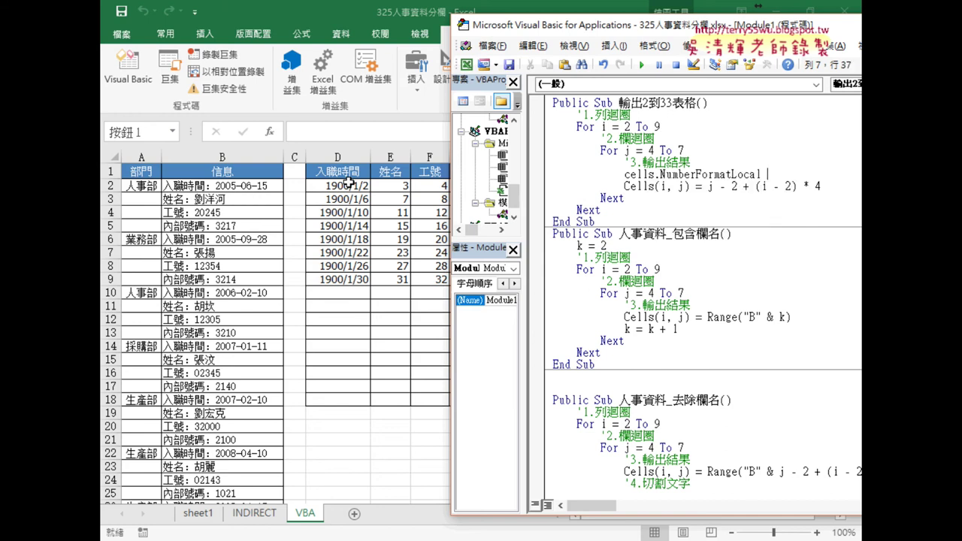
text(= "@)
text("")
text(@)
click(502, 203)
click(798, 171)
mouse_move(797, 171)
mouse_down()
mouse_move(655, 174)
mouse_move(657, 187)
mouse_up()
click(690, 188)
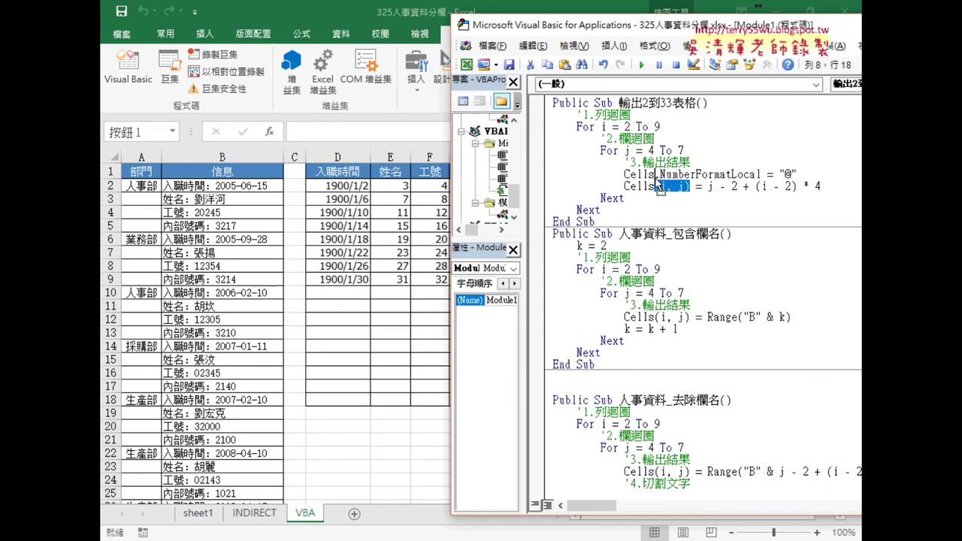
drag(658, 186, 654, 174)
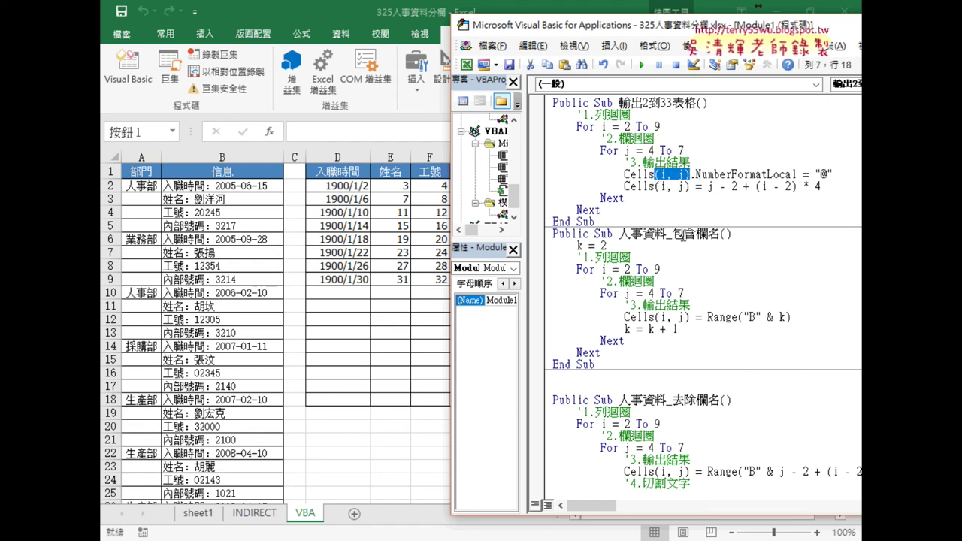
Step: Highlight the NumberFormatLocal = "@" statement to explain it, undoing an accidental overwrite
drag(833, 175, 623, 174)
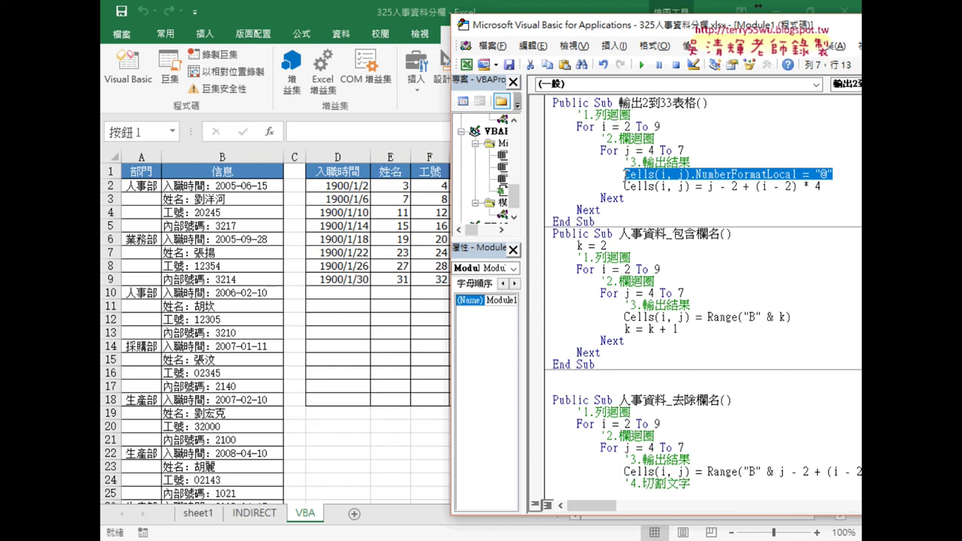
click(672, 177)
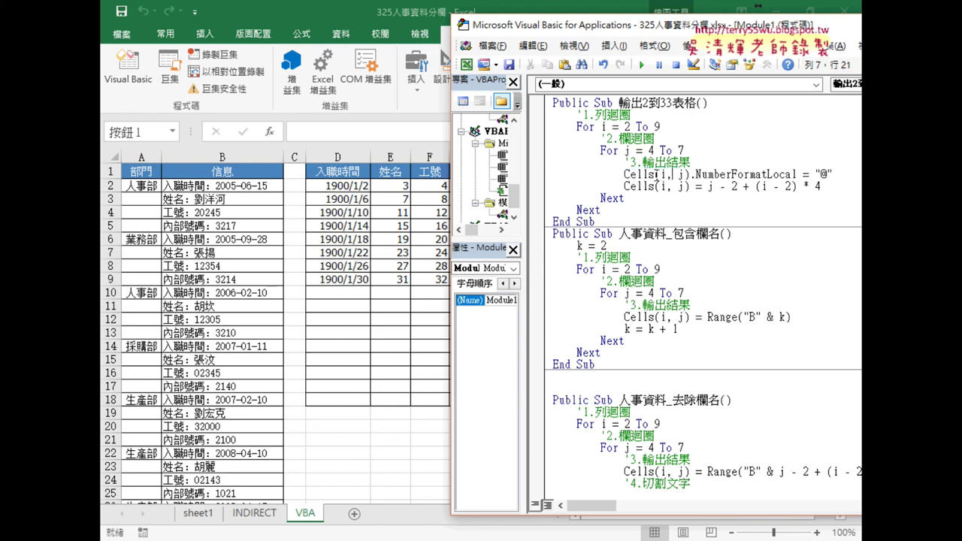
drag(690, 175, 846, 174)
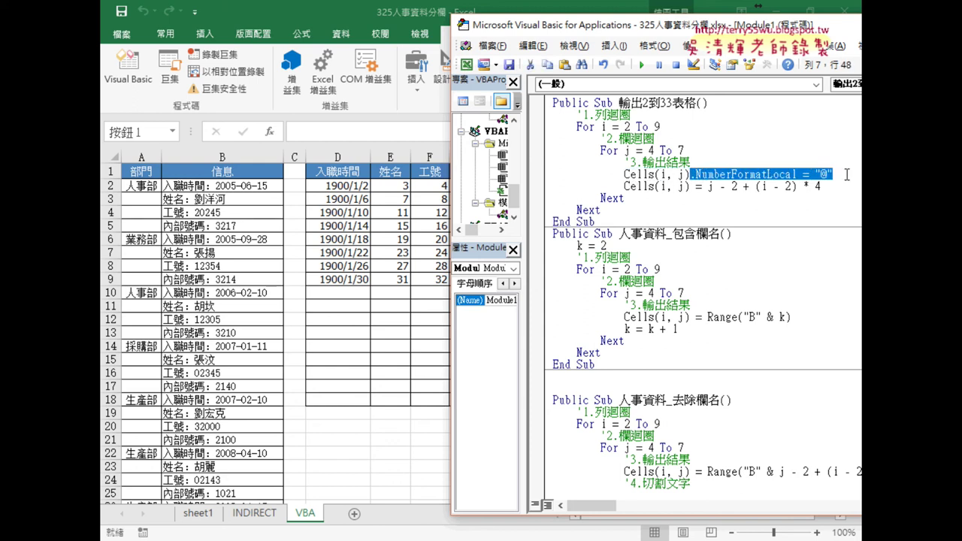
text(.)
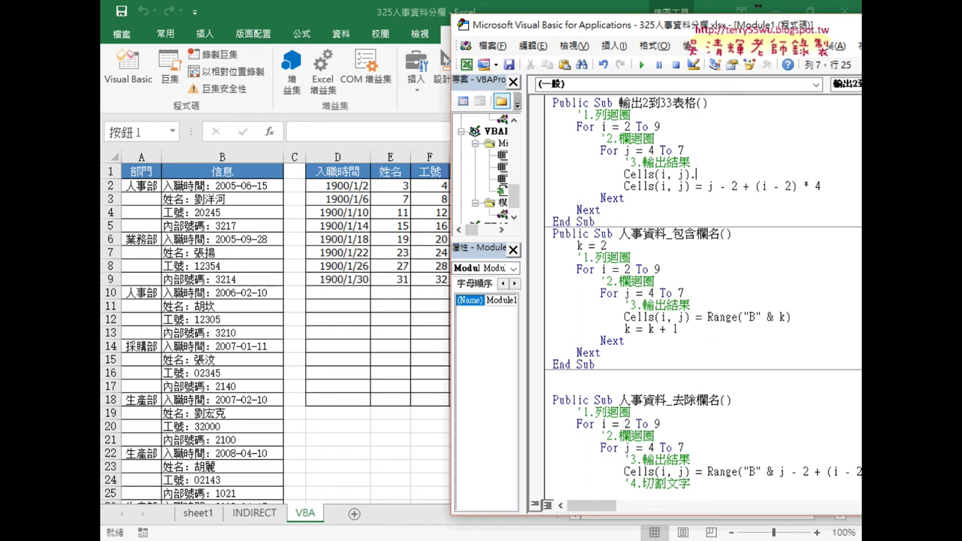
key(ctrl+z)
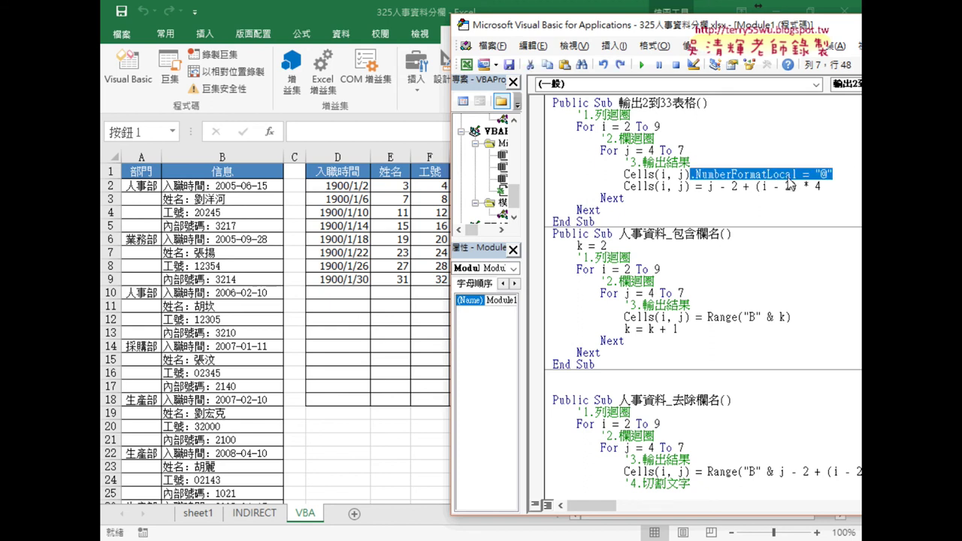
click(766, 220)
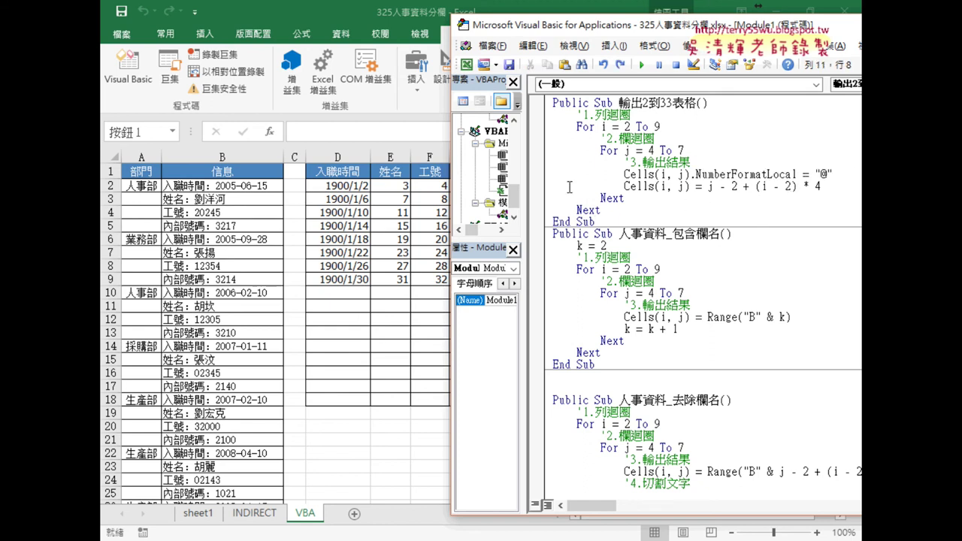
scroll(567, 182, down, 1)
text(Public Sub 清除()     Range("D2:G19").ClearContents End Sub)
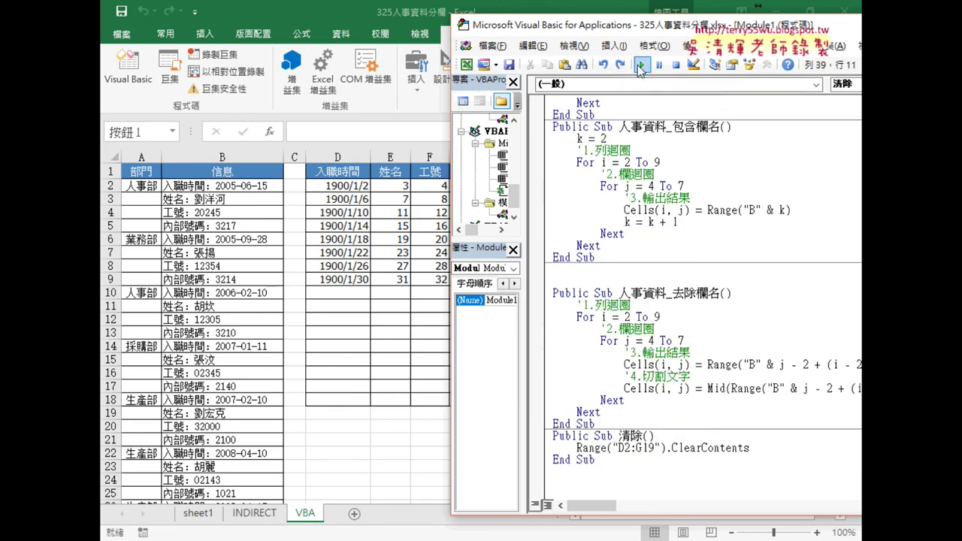
click(641, 65)
scroll(529, 222, up, 3)
click(644, 162)
key(F8)
key(F8)
key(F8)
key(F8)
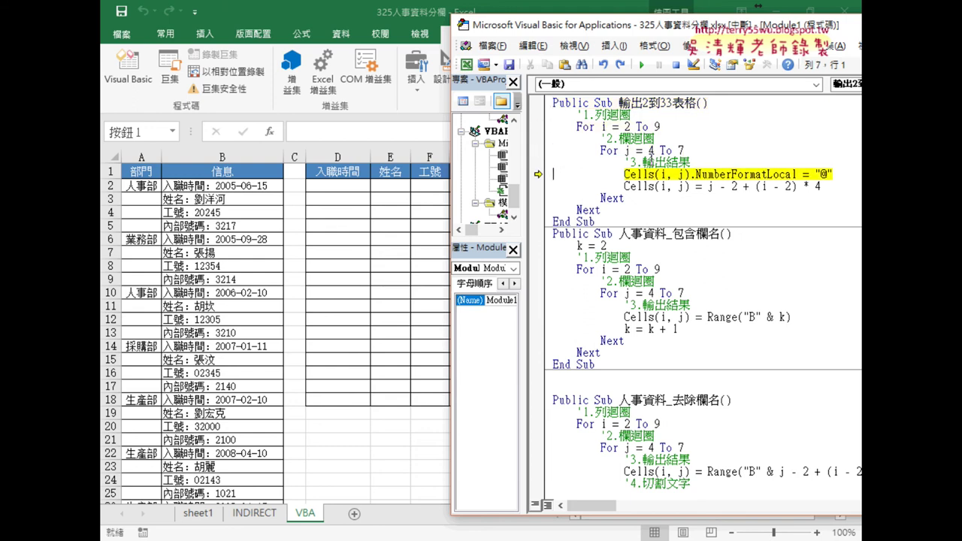
key(F8)
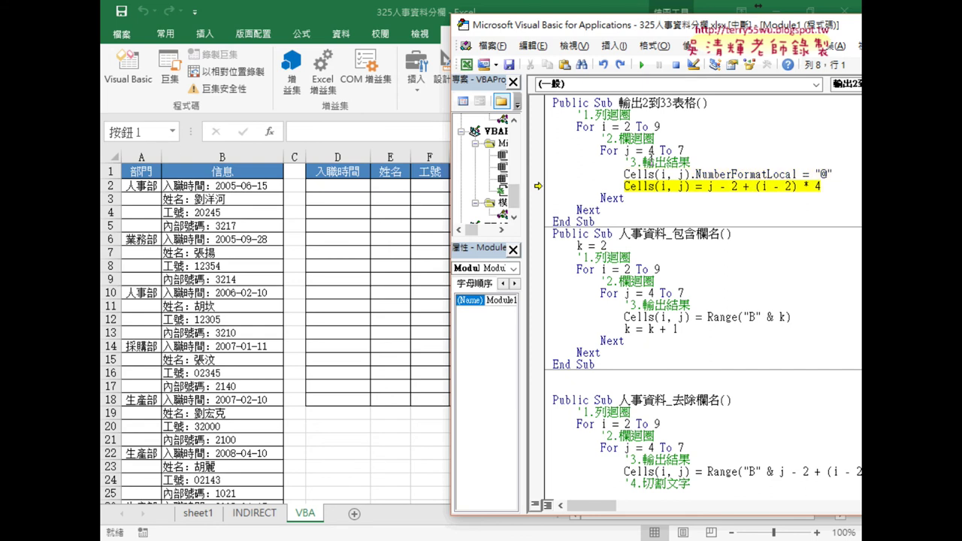
key(F8)
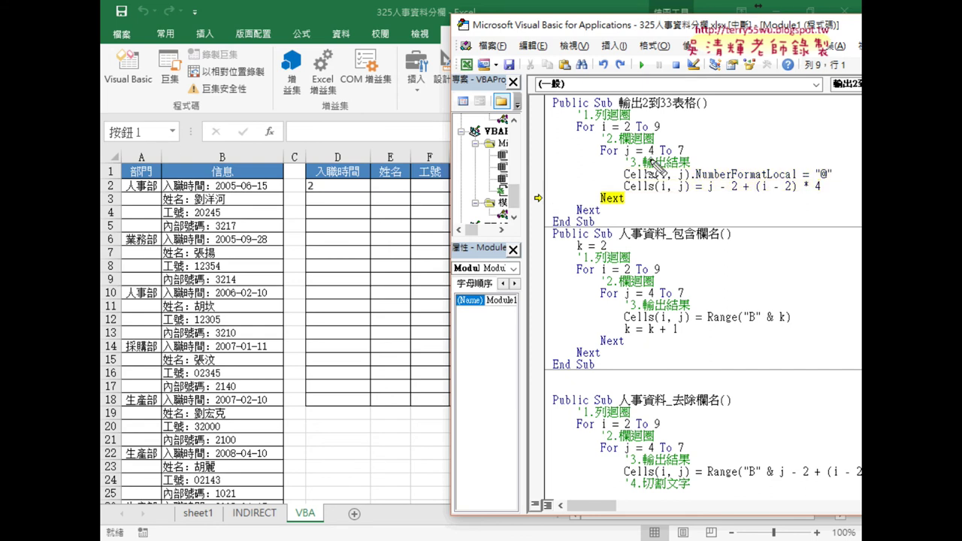
drag(324, 180, 322, 194)
drag(604, 208, 618, 212)
key(Escape)
click(642, 65)
mouse_move(614, 25)
mouse_down()
mouse_move(715, 26)
mouse_move(572, 23)
mouse_up()
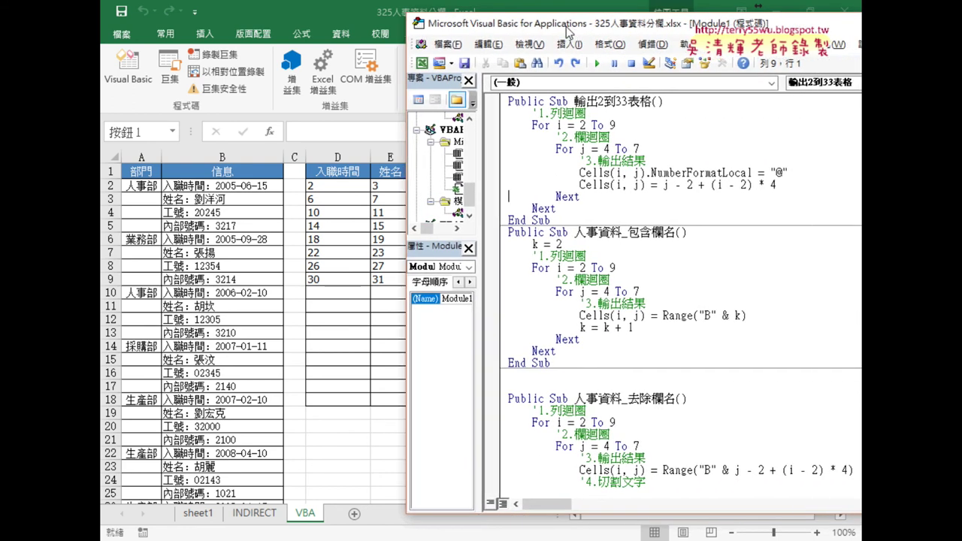
drag(787, 173, 578, 173)
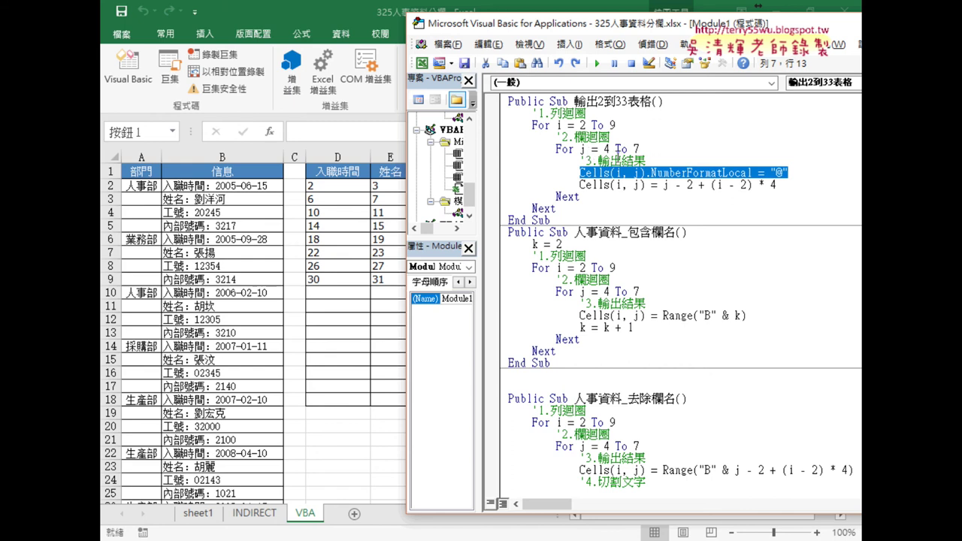
drag(579, 173, 799, 169)
Step: Run the 清除 macro, then the 輸出2到33表格 macro, to empty and refill the table
scroll(676, 338, down, 3)
click(614, 434)
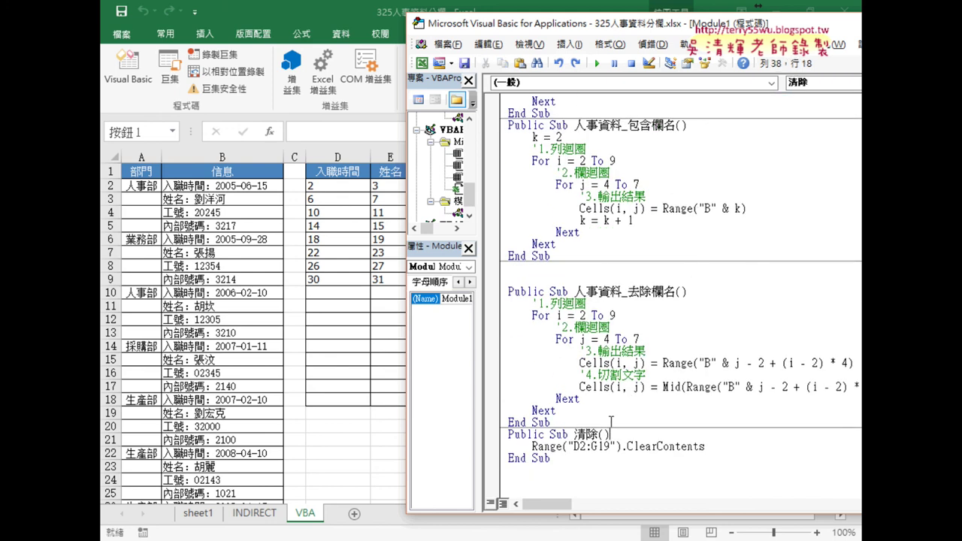
click(598, 65)
key(Page_Up)
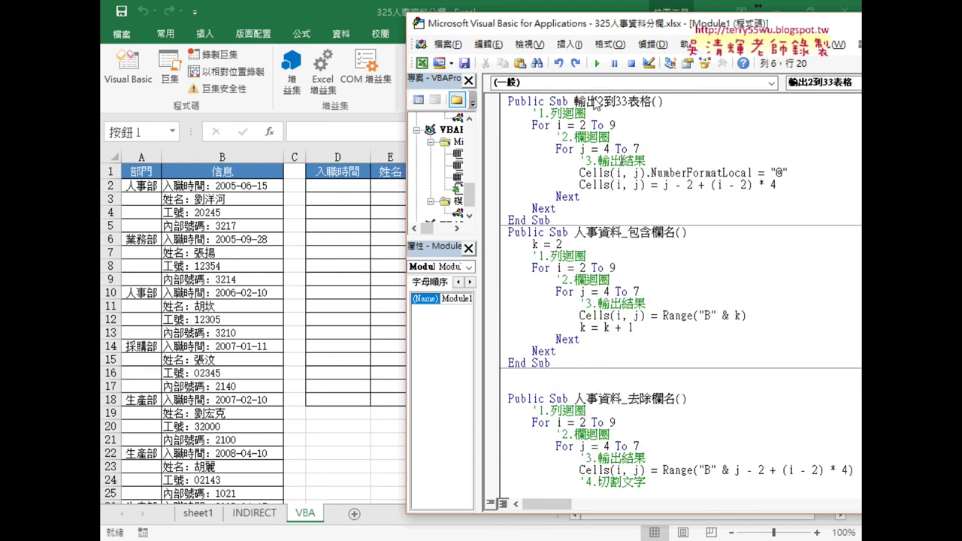
click(595, 64)
Step: Clear the table again and rerun 輸出2到33表格 to fill D2:G9 with 2 to 33
drag(788, 173, 580, 173)
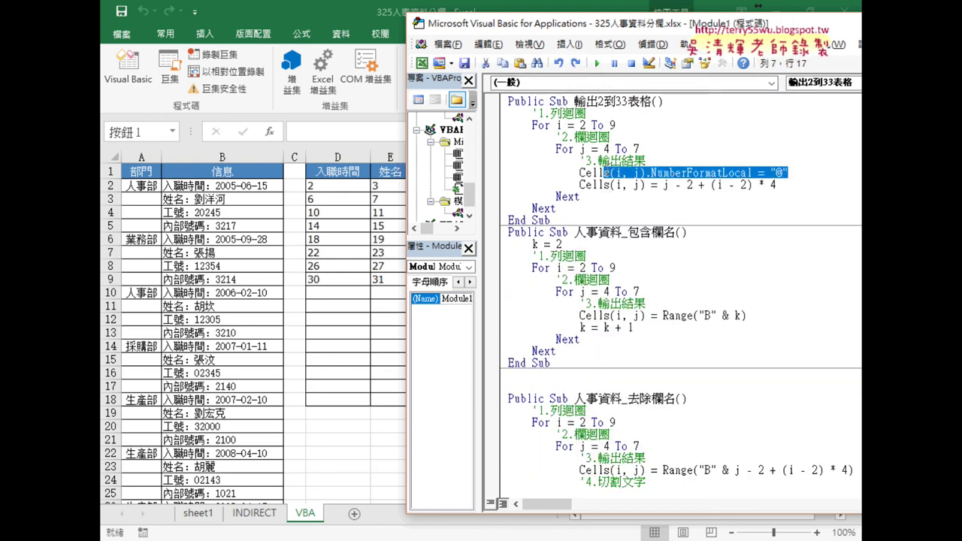
scroll(591, 196, down, 3)
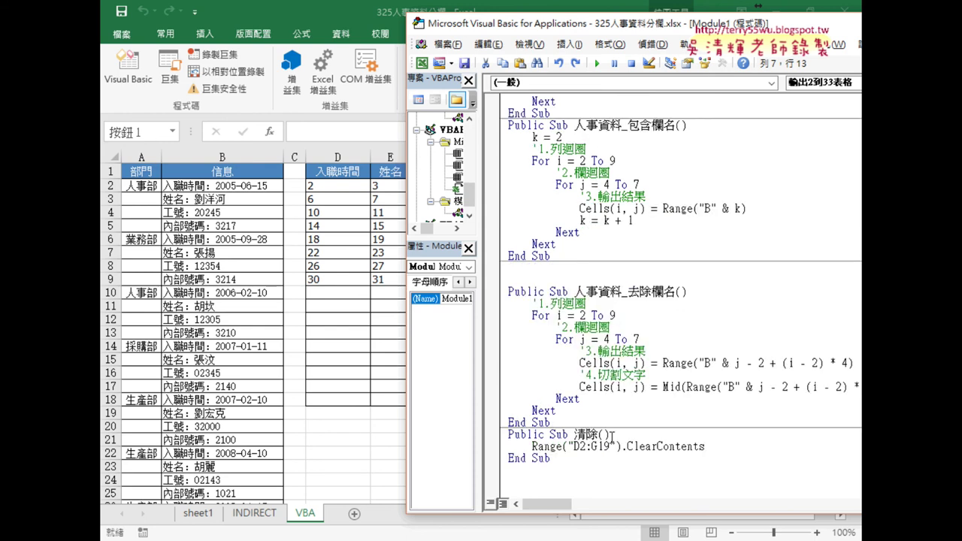
click(611, 435)
click(595, 66)
scroll(624, 186, up, 3)
click(624, 186)
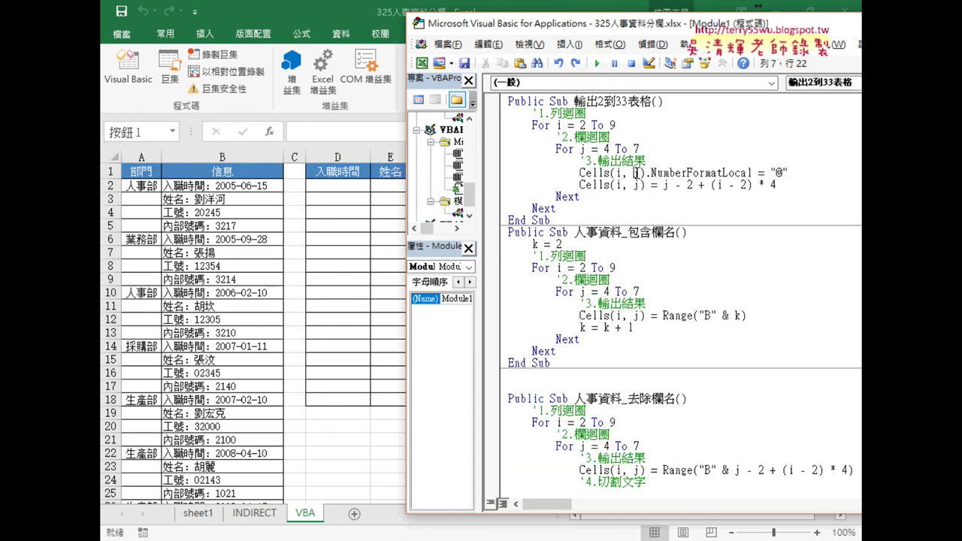
drag(593, 27, 676, 29)
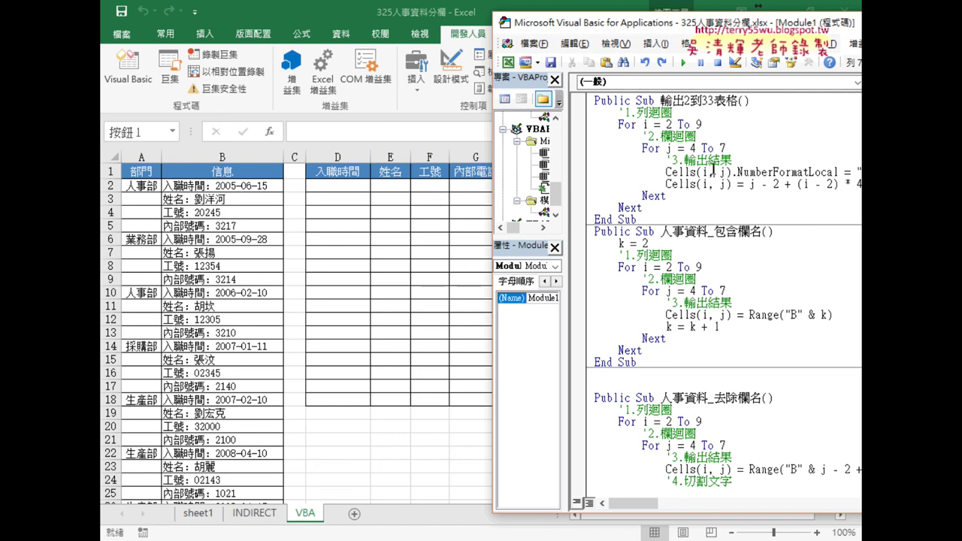
click(681, 63)
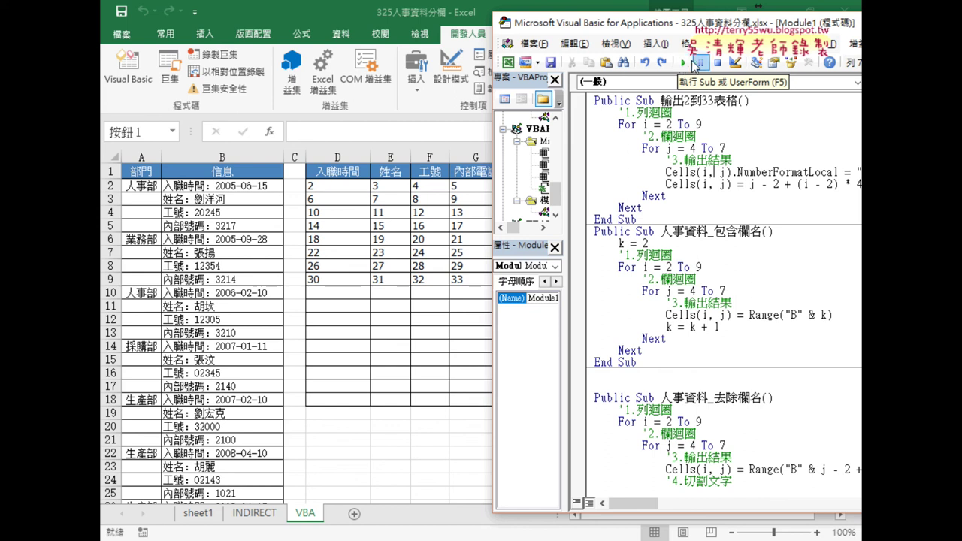
Step: Insert a blank line below the output comment in the 輸出2到33表格 macro
drag(701, 23, 513, 23)
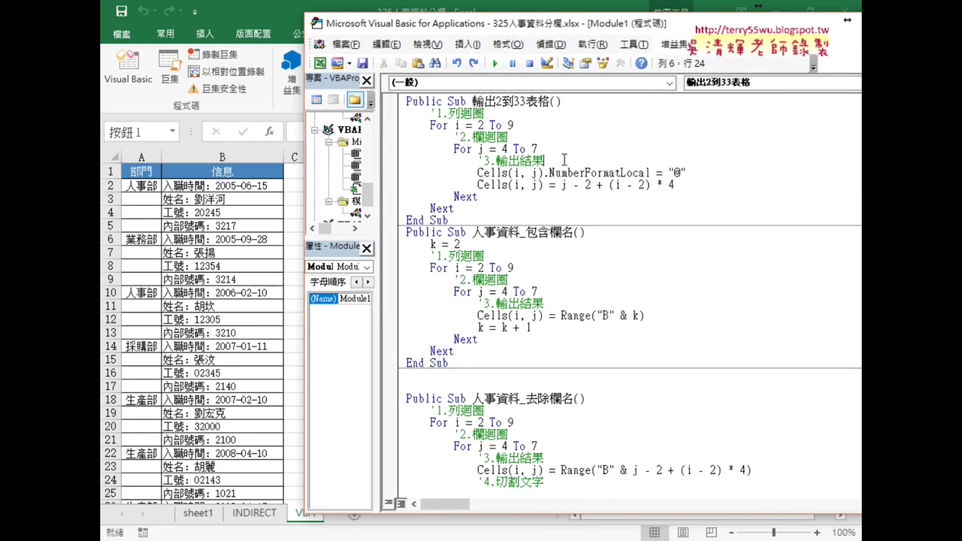
click(562, 160)
key(Return)
Step: Wrap the NumberFormatLocal line in an If j = 4 Then … End If block, indented
text(if j=)
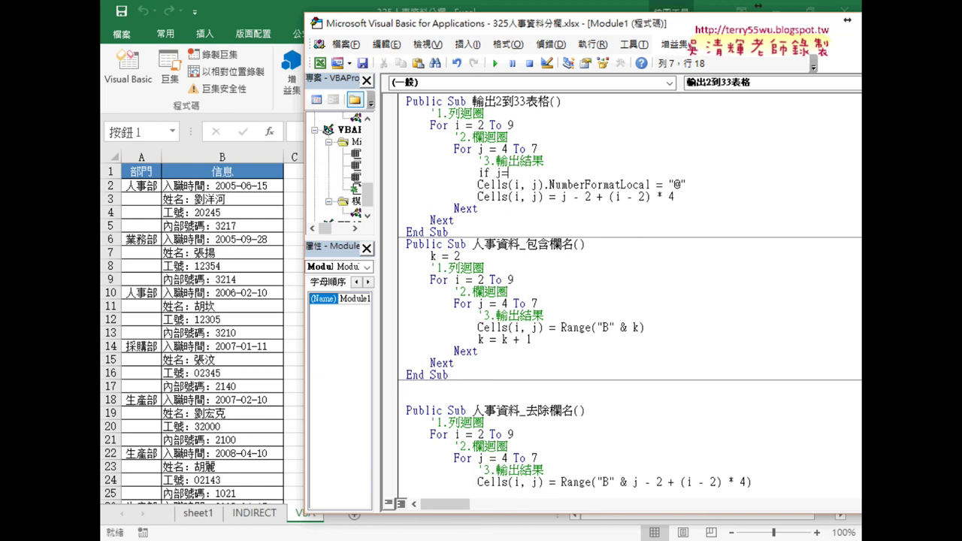
text(4 )
text(then)
click(548, 185)
click(478, 184)
key(Tab)
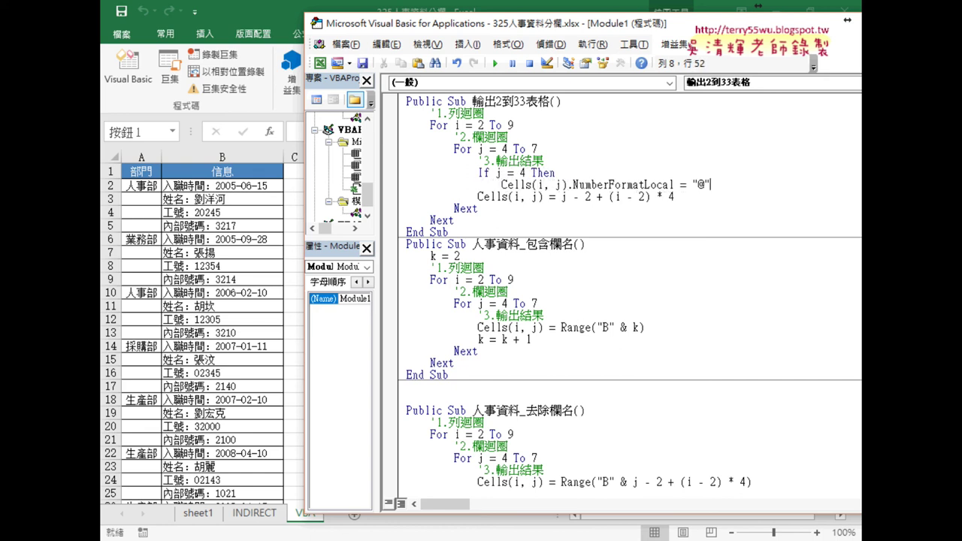
key(Return)
text(end if)
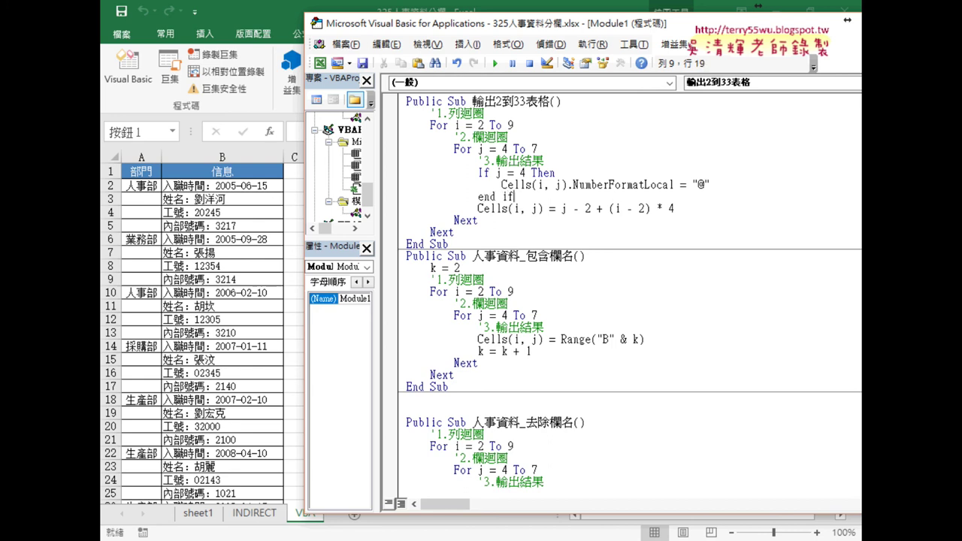
key(Down)
Step: Highlight j = 4 in both the For loop and the If condition to compare them
drag(479, 149, 508, 150)
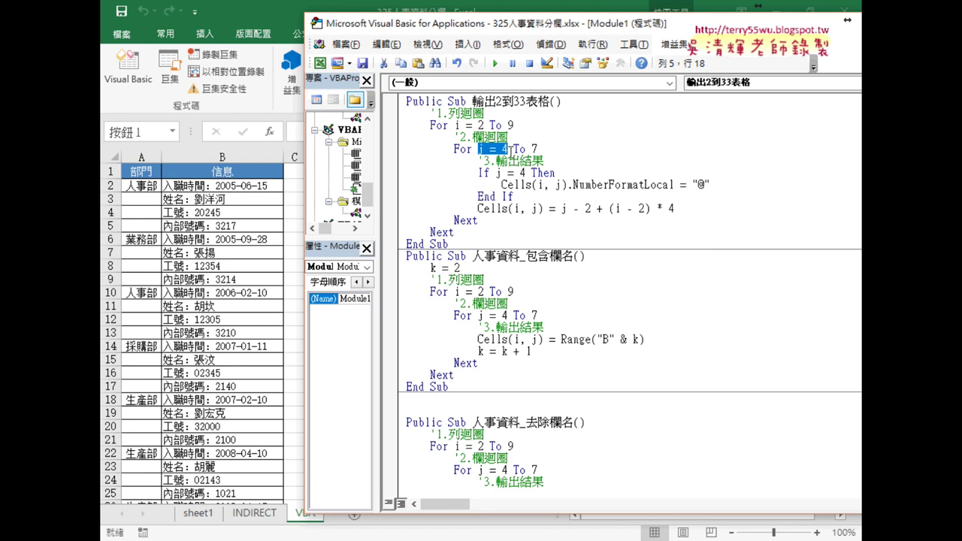
drag(495, 173, 529, 173)
click(536, 185)
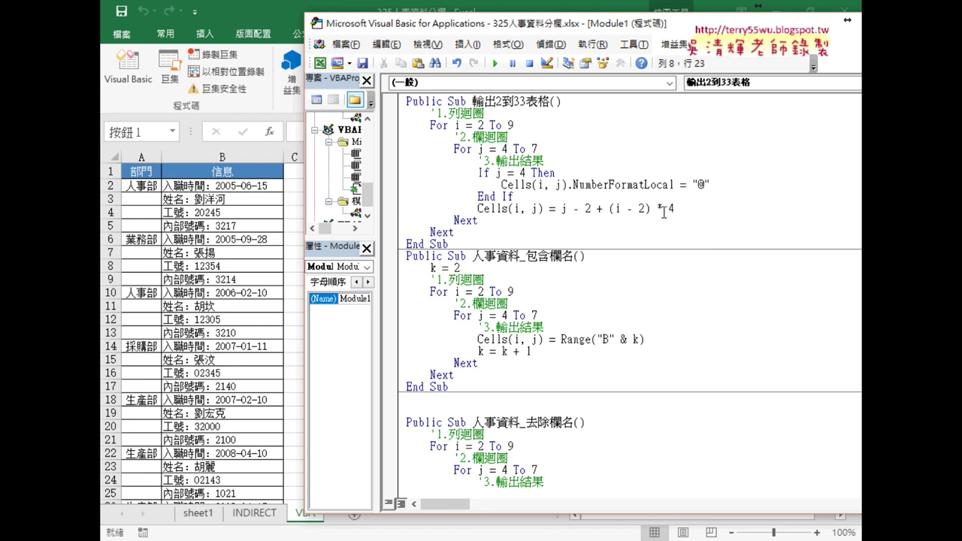
scroll(657, 212, down, 4)
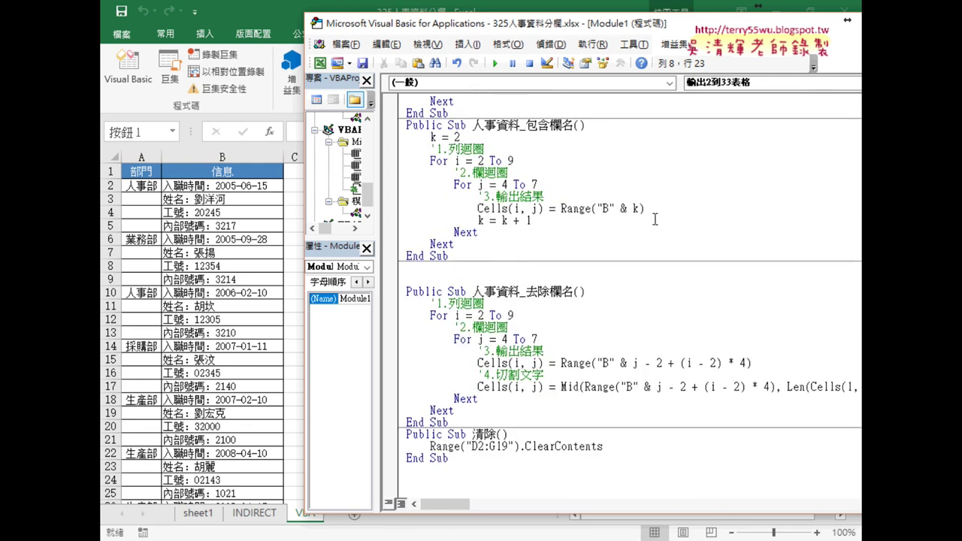
click(562, 434)
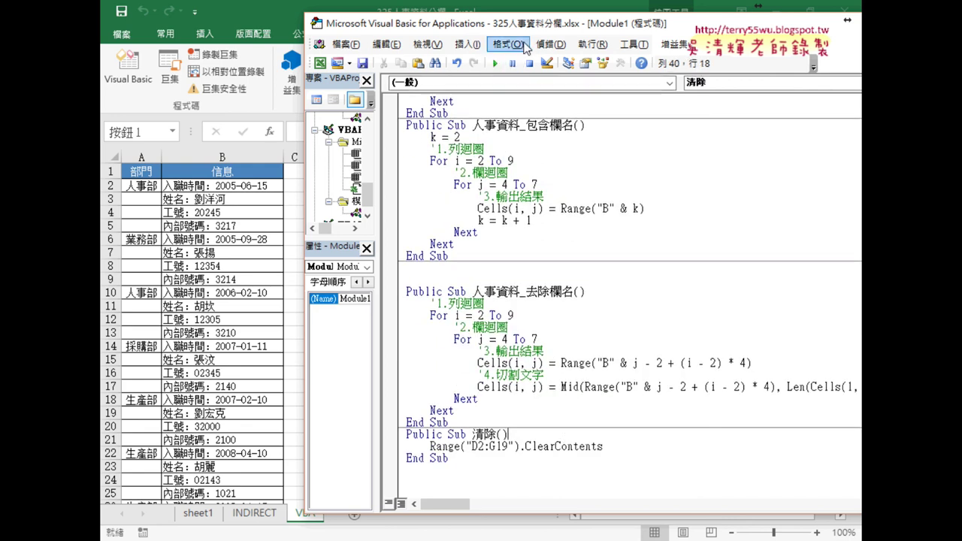
drag(535, 27, 692, 34)
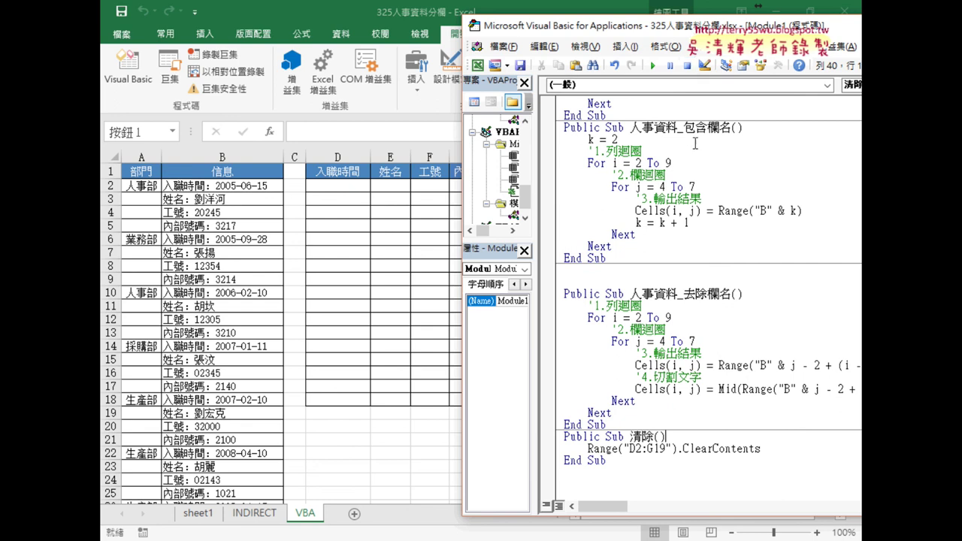
Step: Run the revised 輸出2到33表格 macro to refill D2:G9 with 2 to 33
scroll(695, 147, up, 4)
click(691, 154)
click(653, 65)
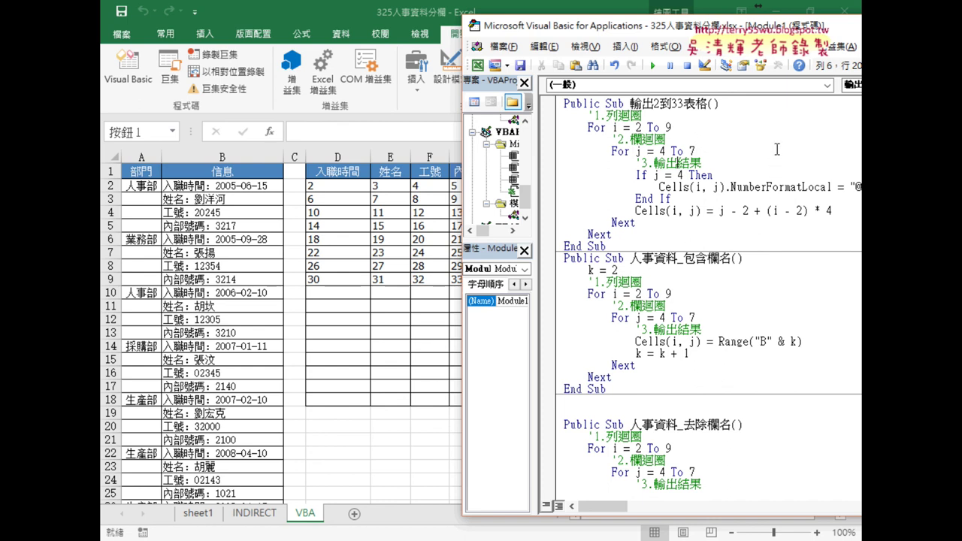
Step: Select NumberFormatLocal and the @ code to explain them, then select D2 on the sheet
drag(462, 301, 299, 301)
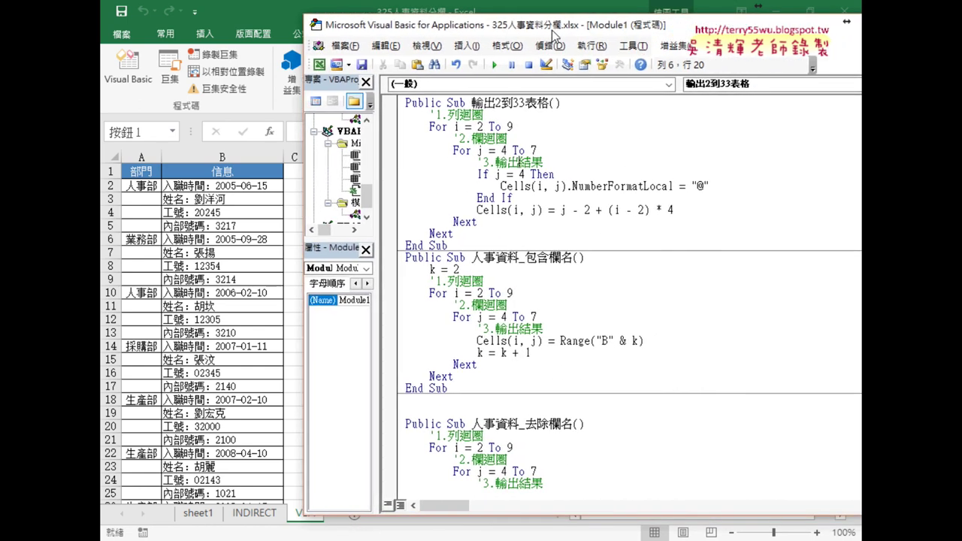
drag(568, 187, 670, 186)
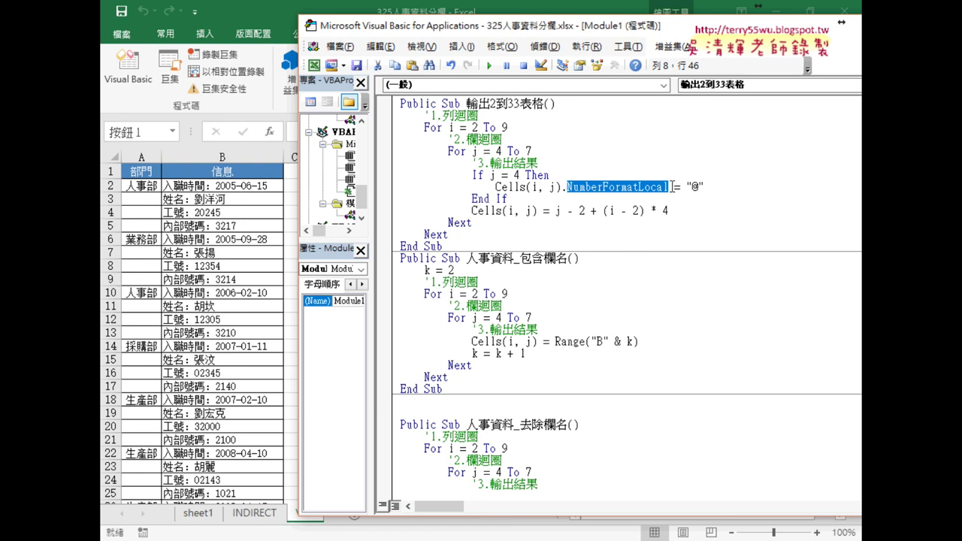
click(642, 194)
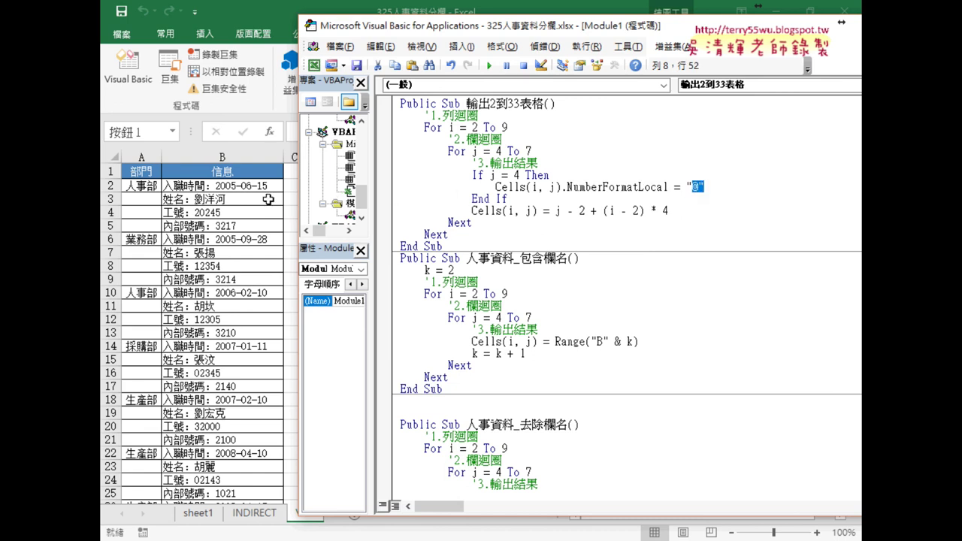
click(268, 199)
click(340, 190)
Step: Check in Format Cells that D2's Custom type code is @, discarding a trial date-time format
right_click(340, 189)
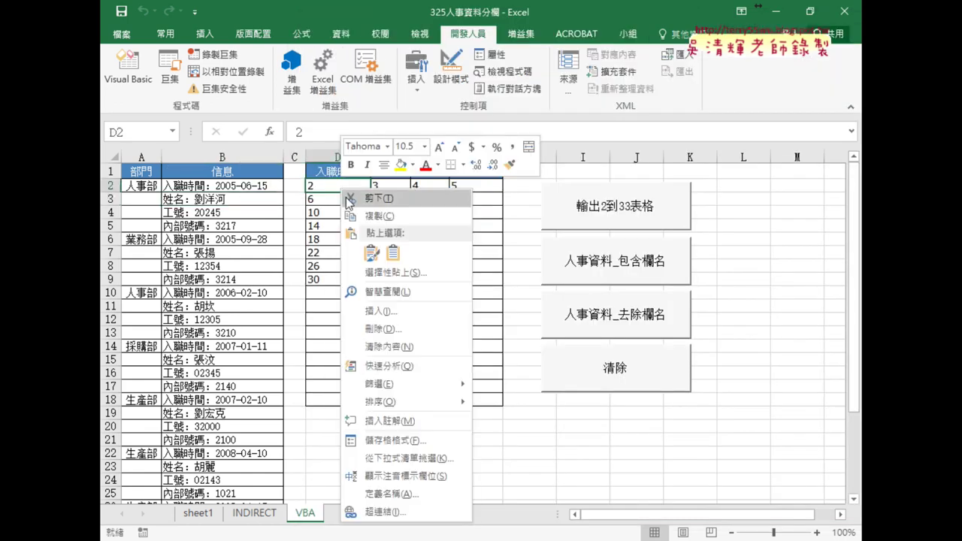
click(377, 437)
click(207, 338)
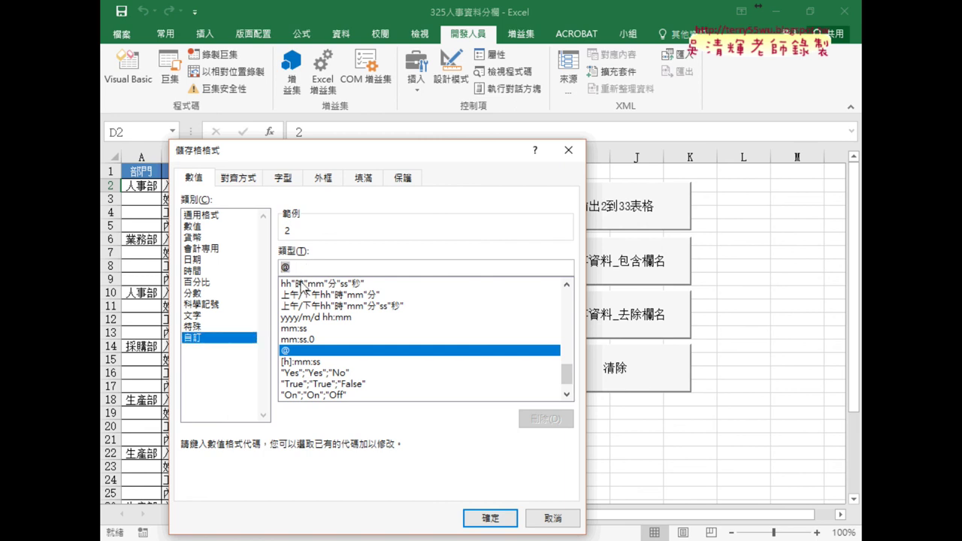
click(319, 320)
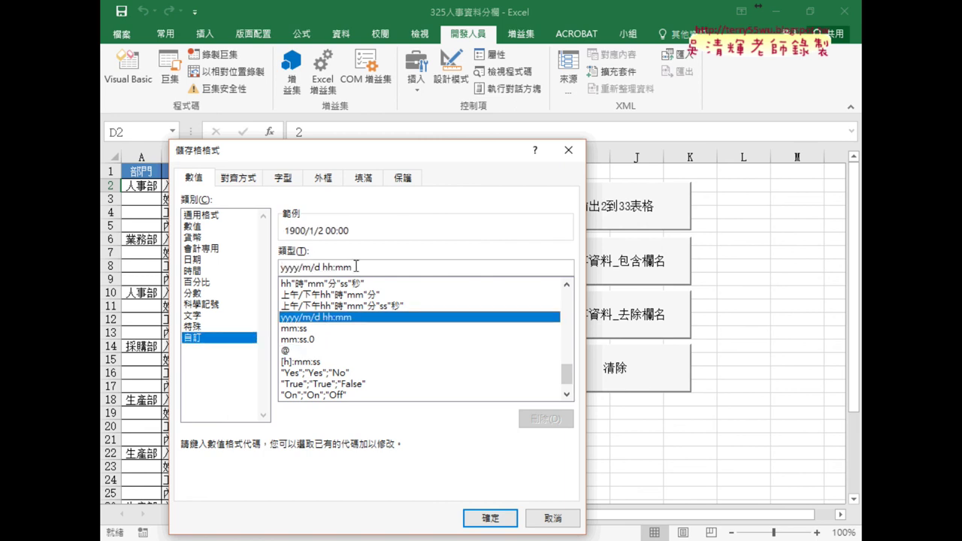
drag(356, 268, 278, 267)
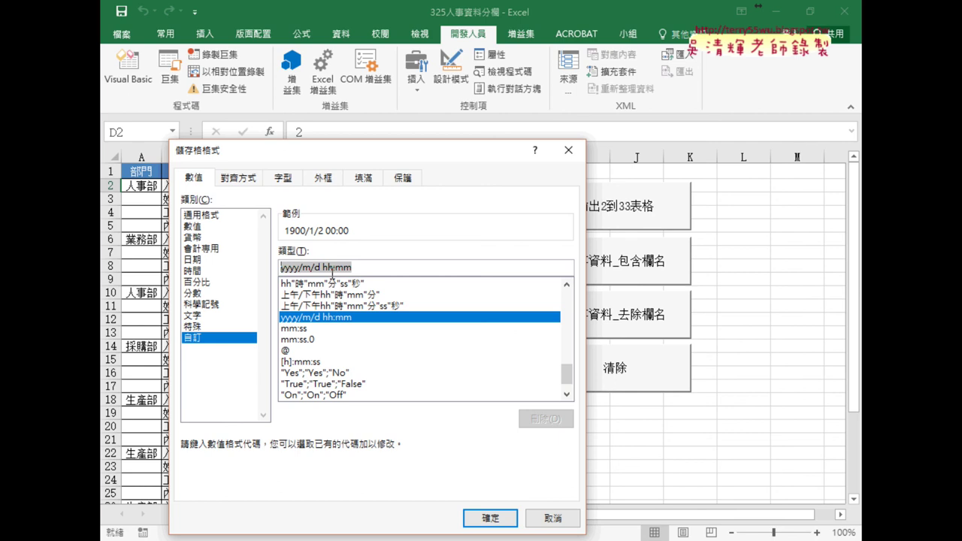
click(552, 519)
click(636, 439)
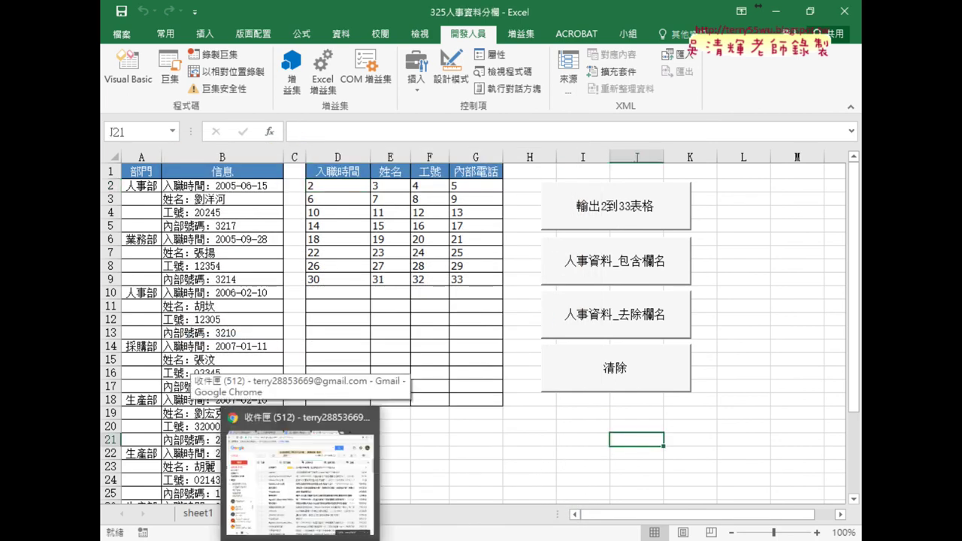
Step: Select an empty cell beside the filled D2:G9 table
click(505, 451)
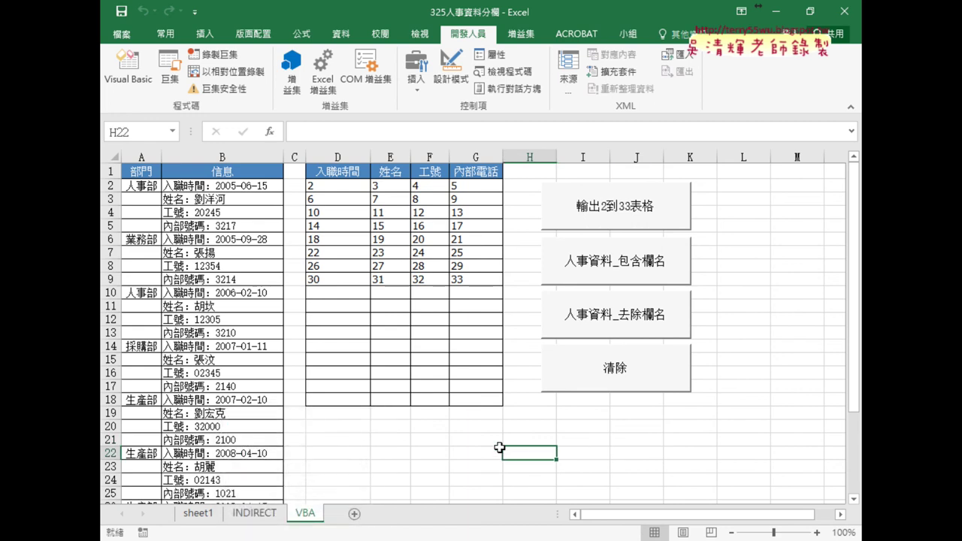